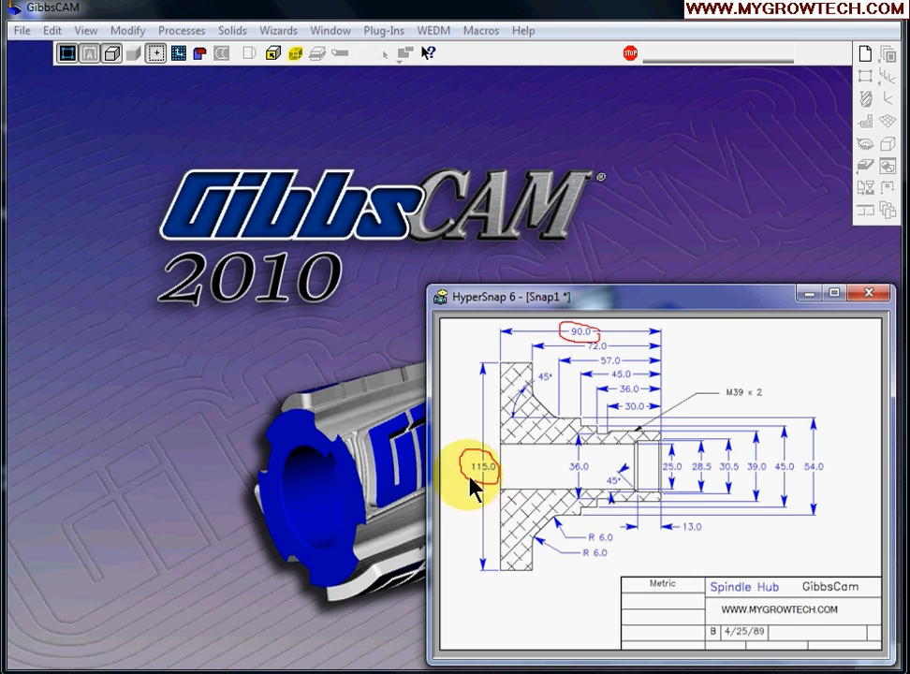
Bring up the part setup and choose the Horizontal Lathe - Generic Shank machine with millimetre units.
left_click(480, 153)
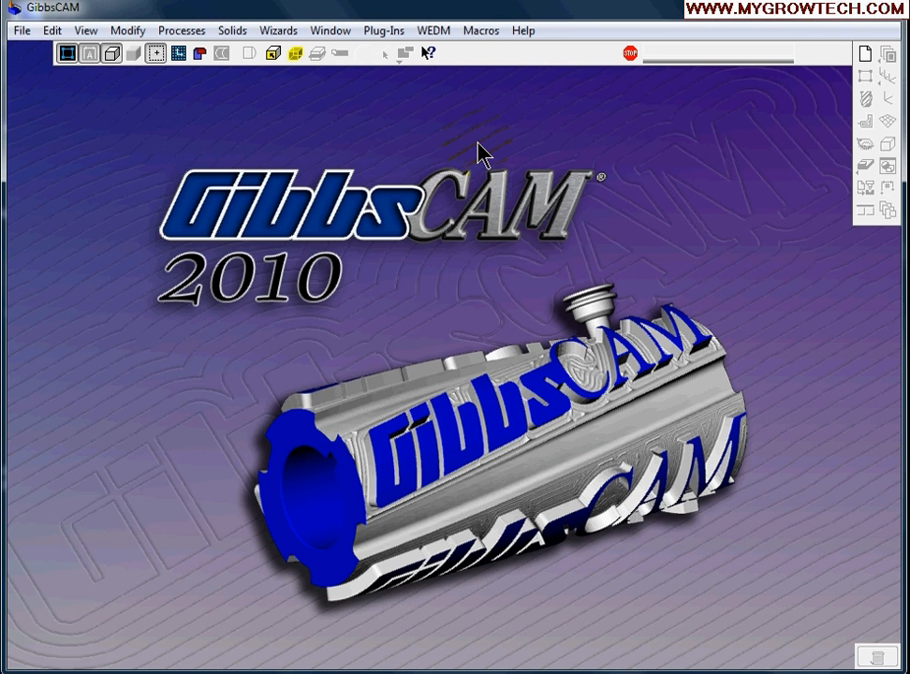
left_click(865, 56)
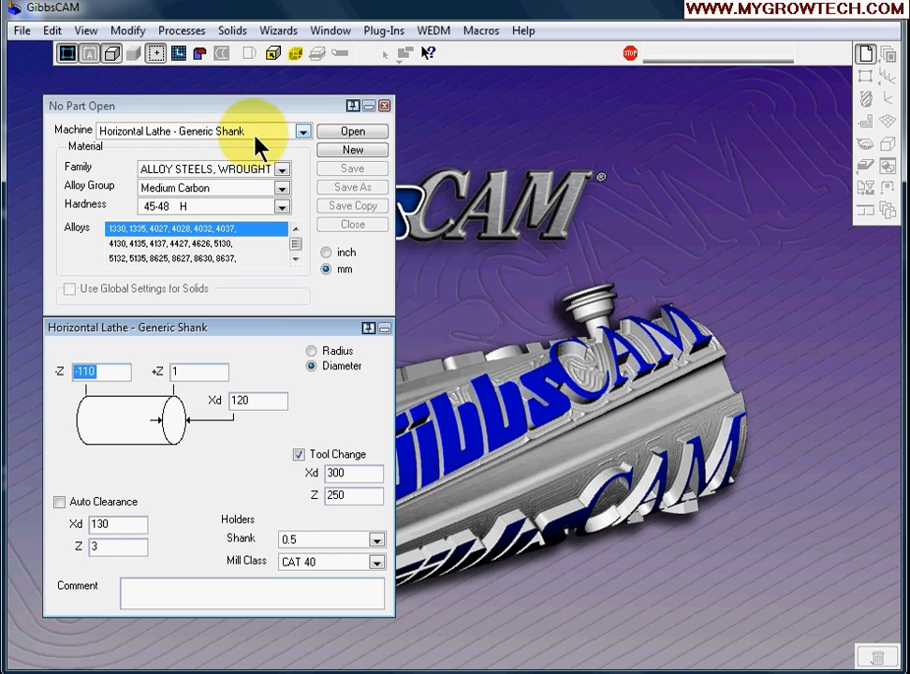
left_click(304, 131)
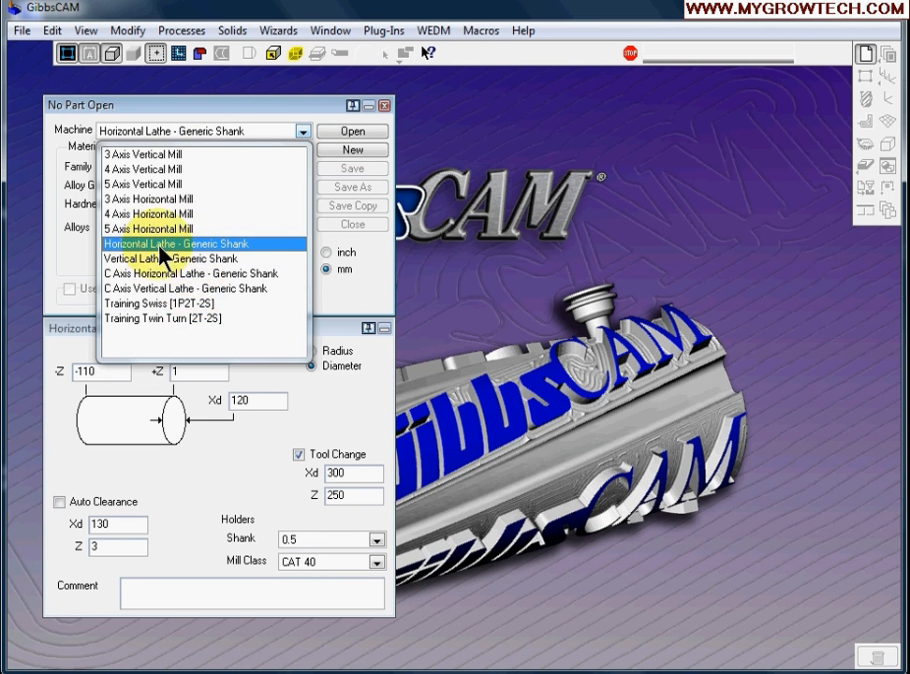
left_click(215, 243)
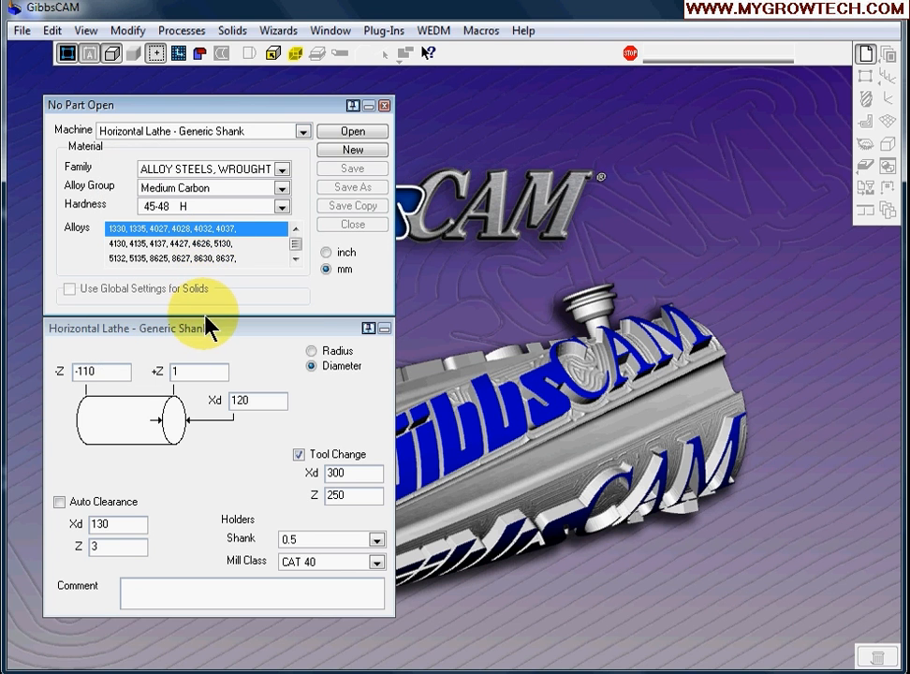
left_click(326, 272)
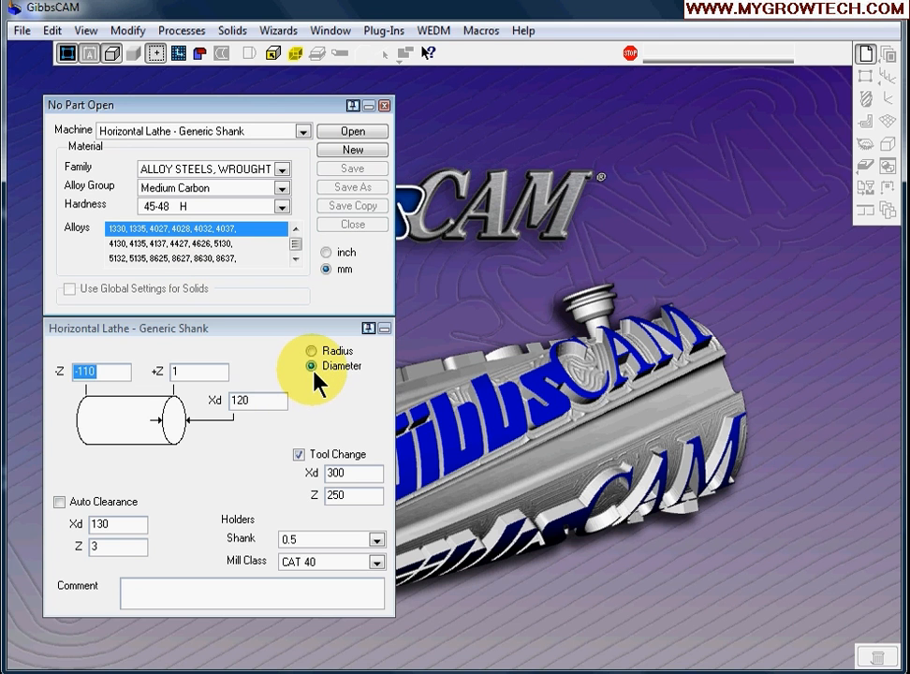
Set the tool holder shank size to 1.0, keep mill class CAT 40, and enter a placeholder comment made of x characters.
left_click(259, 400)
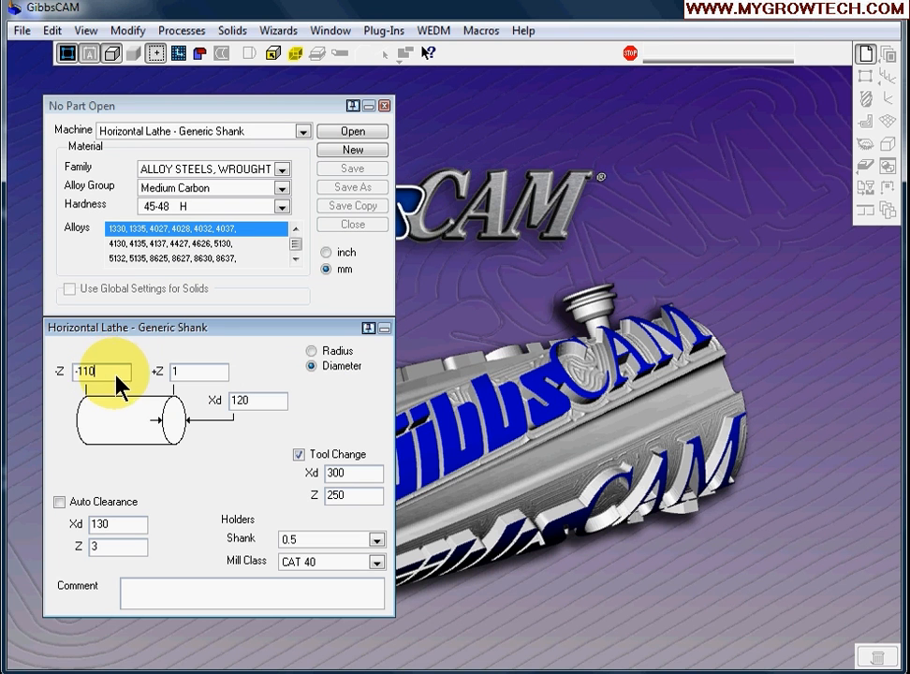
left_click(199, 371)
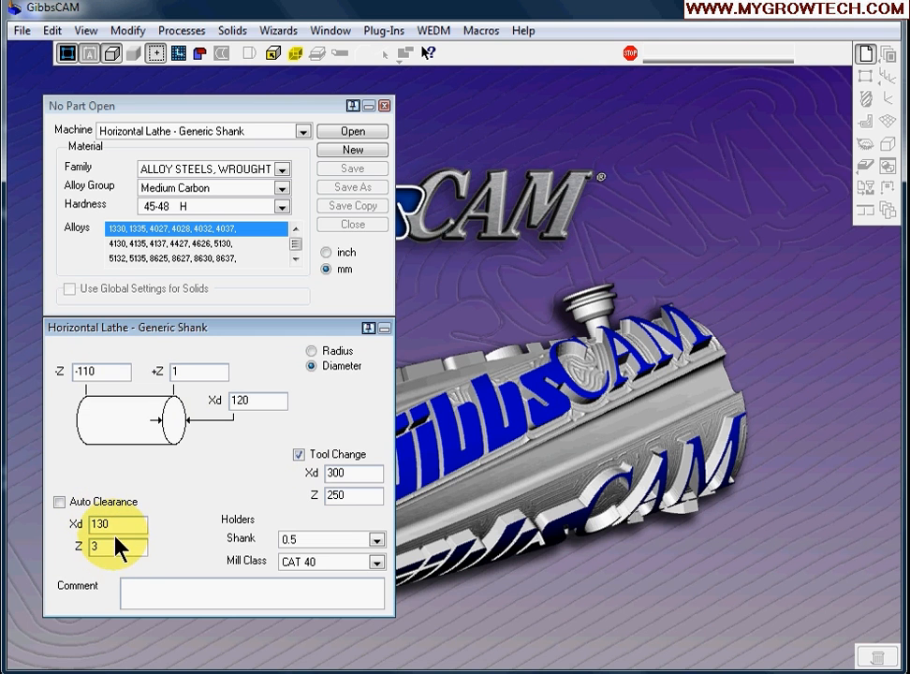
left_click(377, 541)
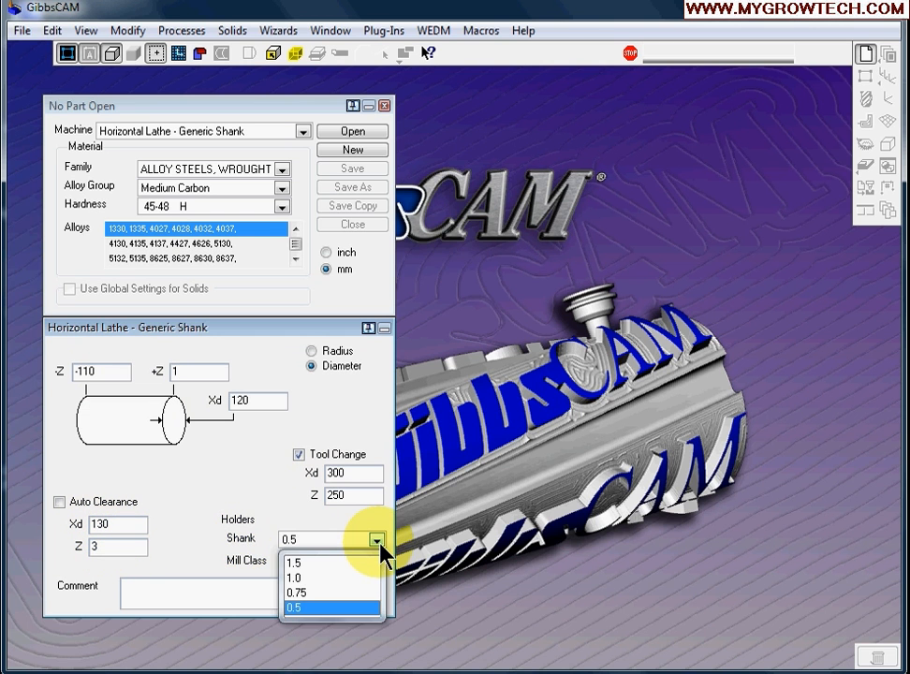
left_click(297, 580)
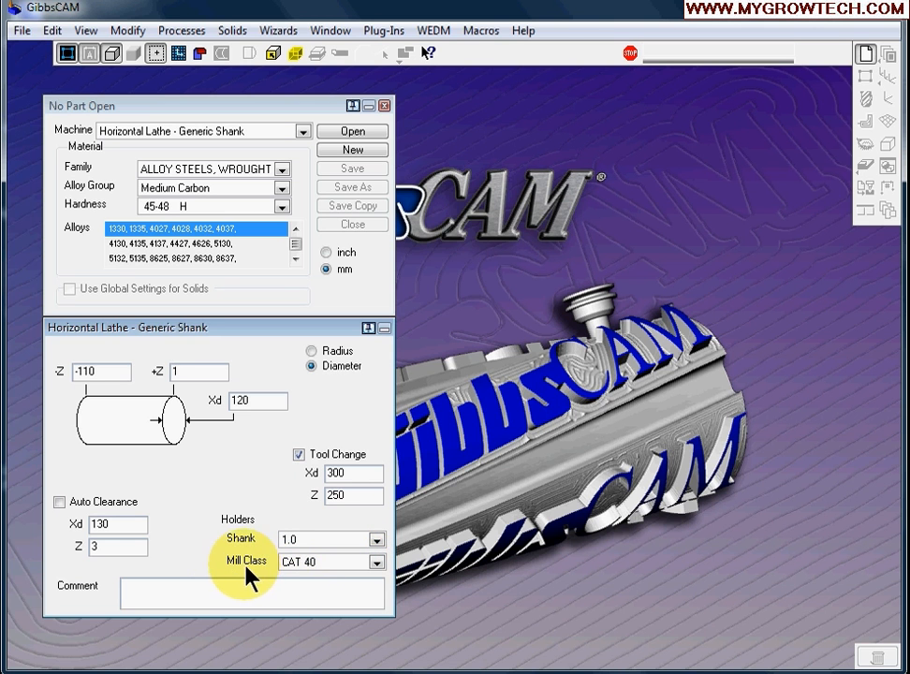
left_click(376, 562)
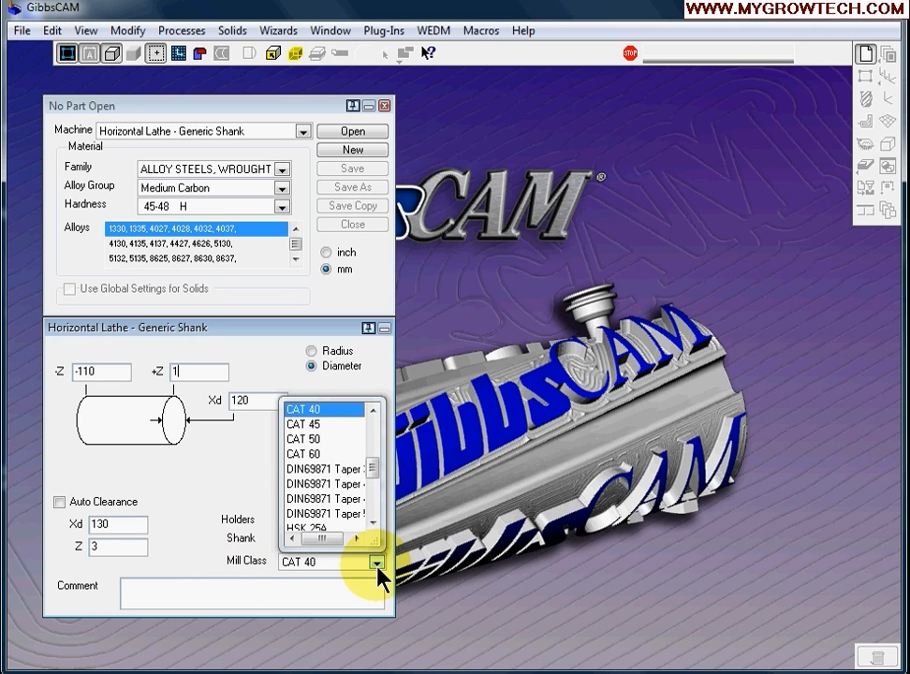
left_click(197, 549)
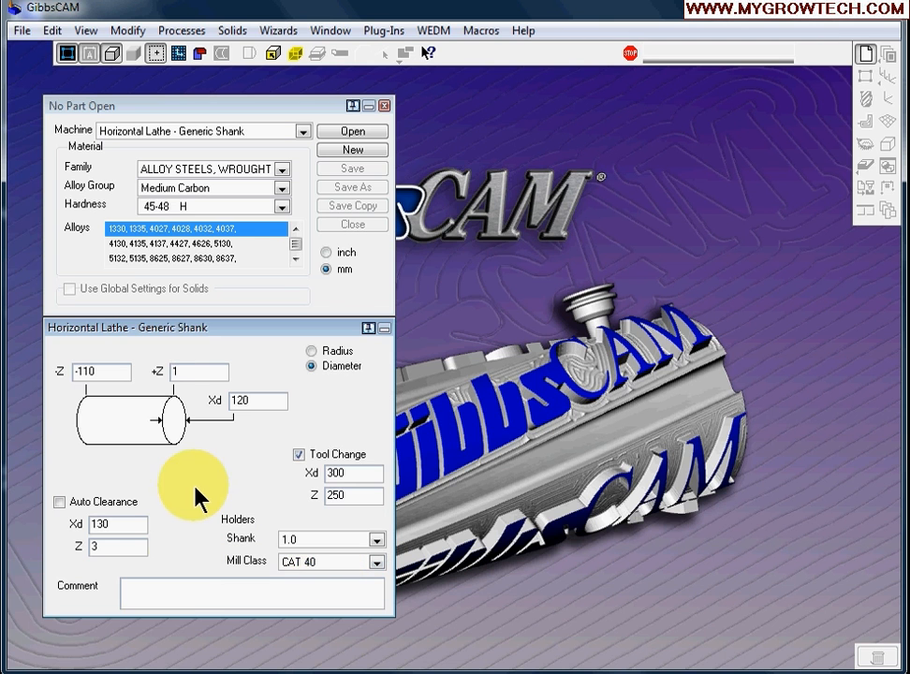
left_click(164, 599)
type("xxxxxxxxxxxxxxxxxxxx")
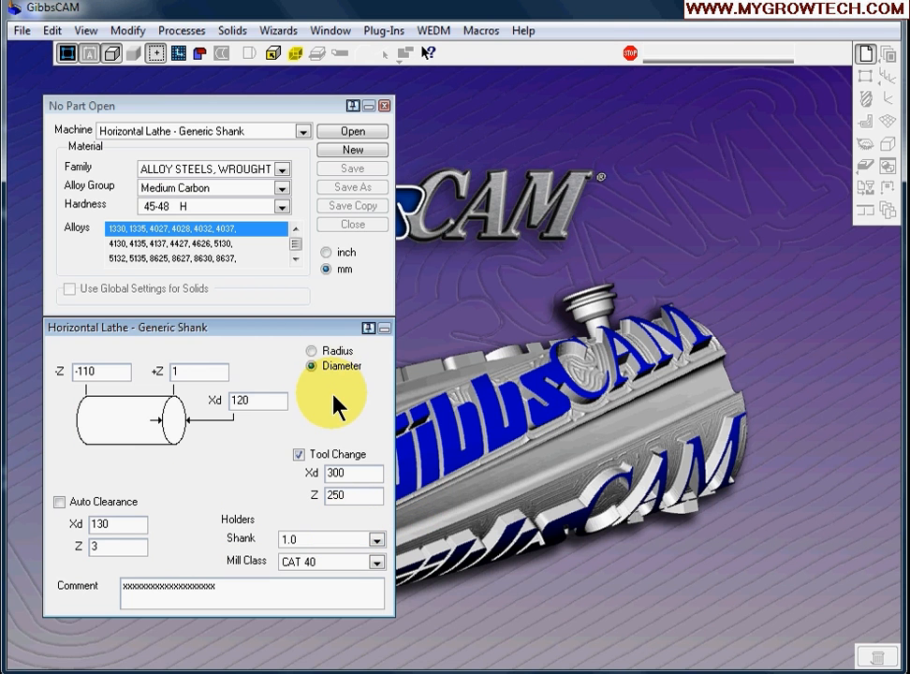
Create the new part, save it as "lathe hub b" in the Lathe Hub-B CAD folder, and close the part setup.
left_click(355, 152)
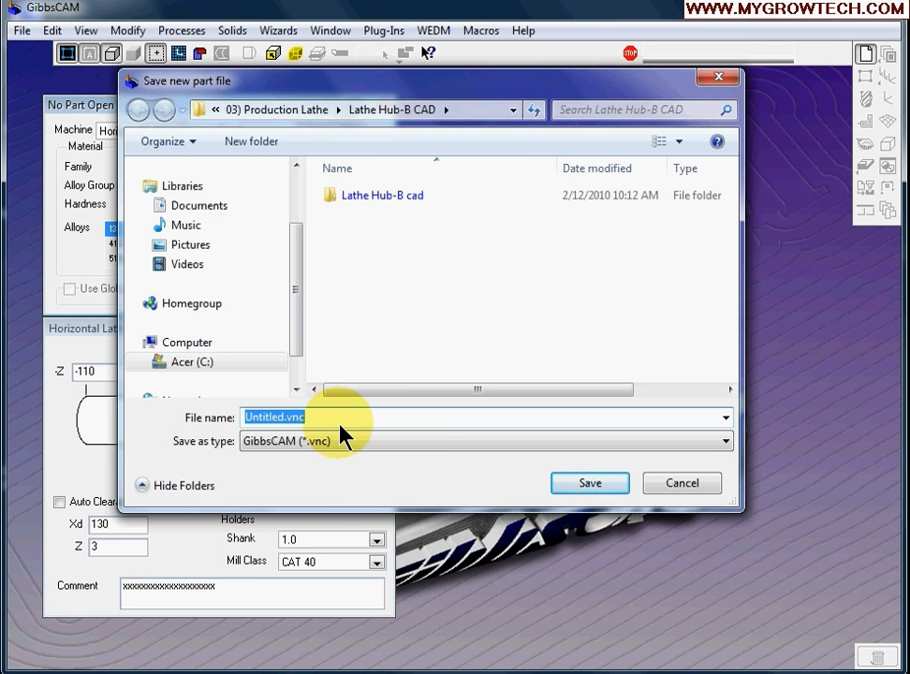
type("lathe")
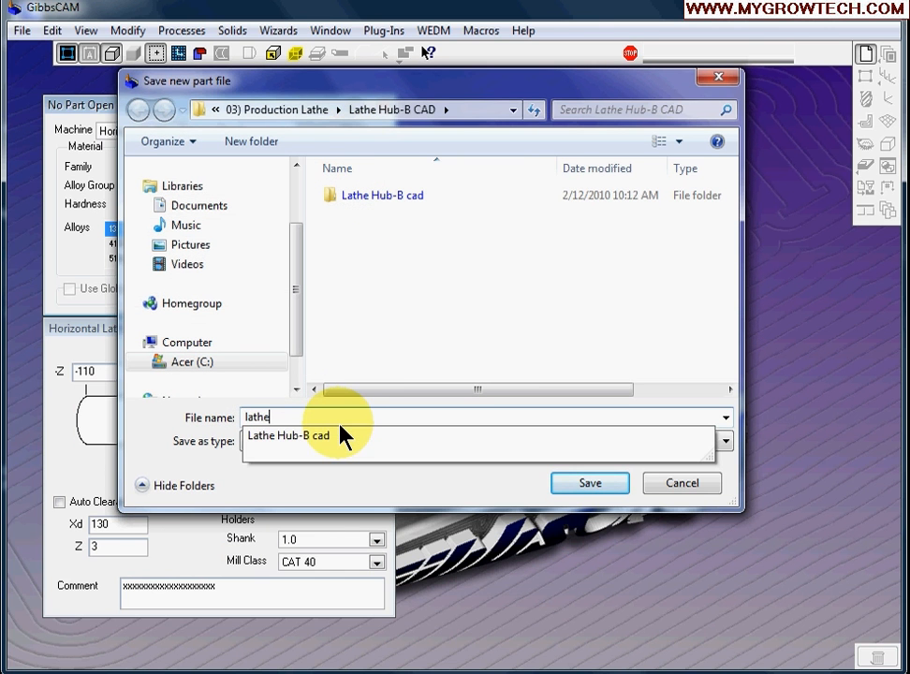
type(" hub b")
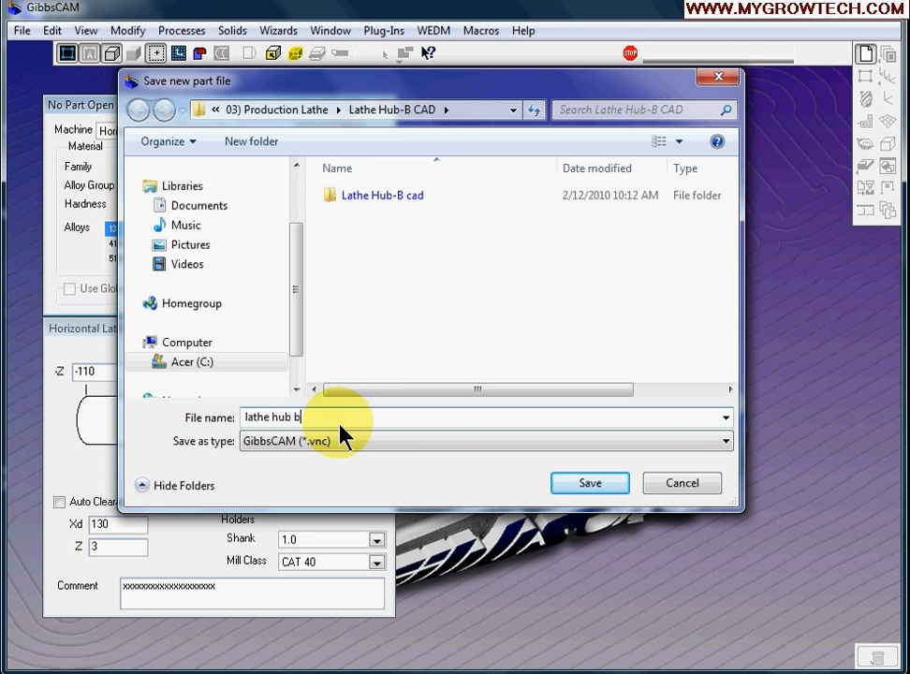
left_click(590, 483)
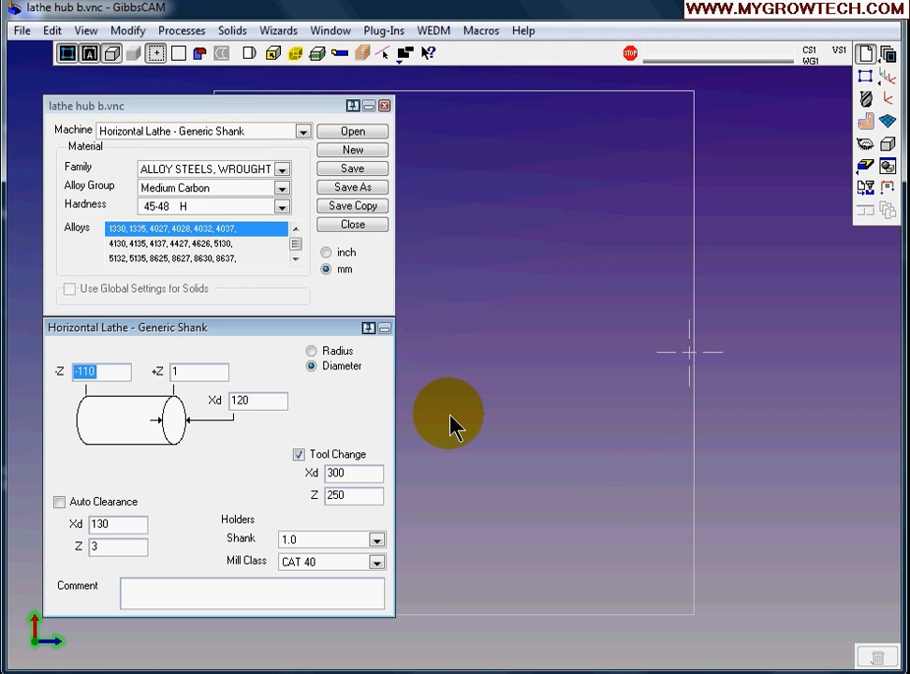
left_click(384, 106)
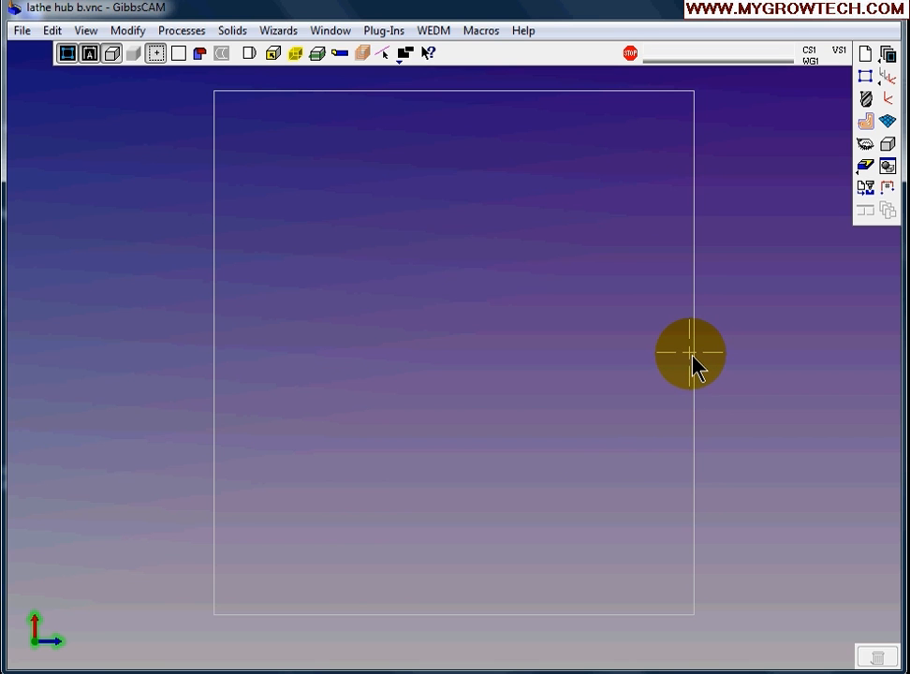
Turn the stock outline and origin marker display off and back on.
left_click(161, 58)
left_click(160, 58)
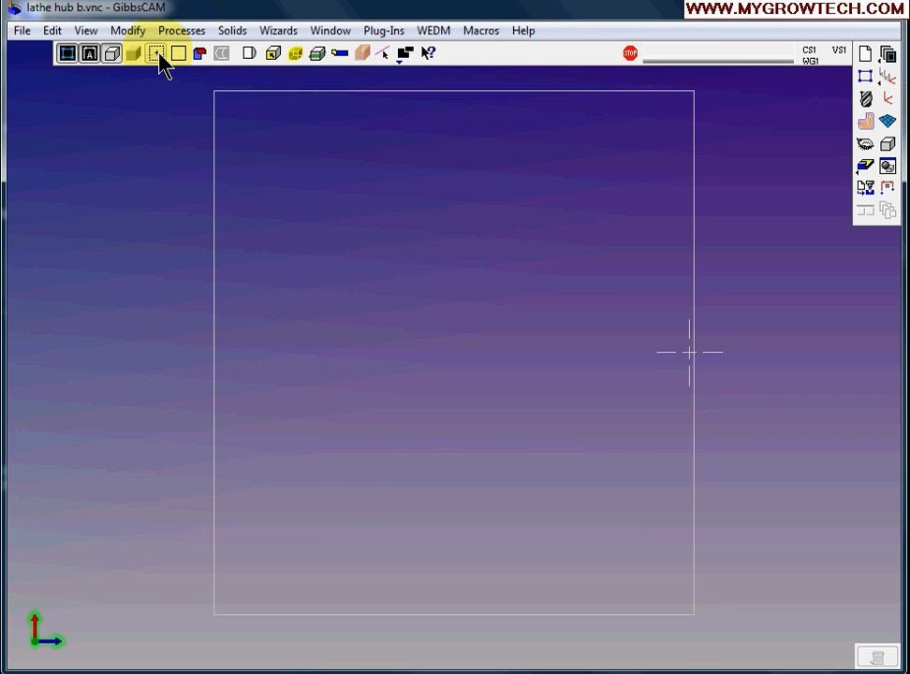
left_click(157, 55)
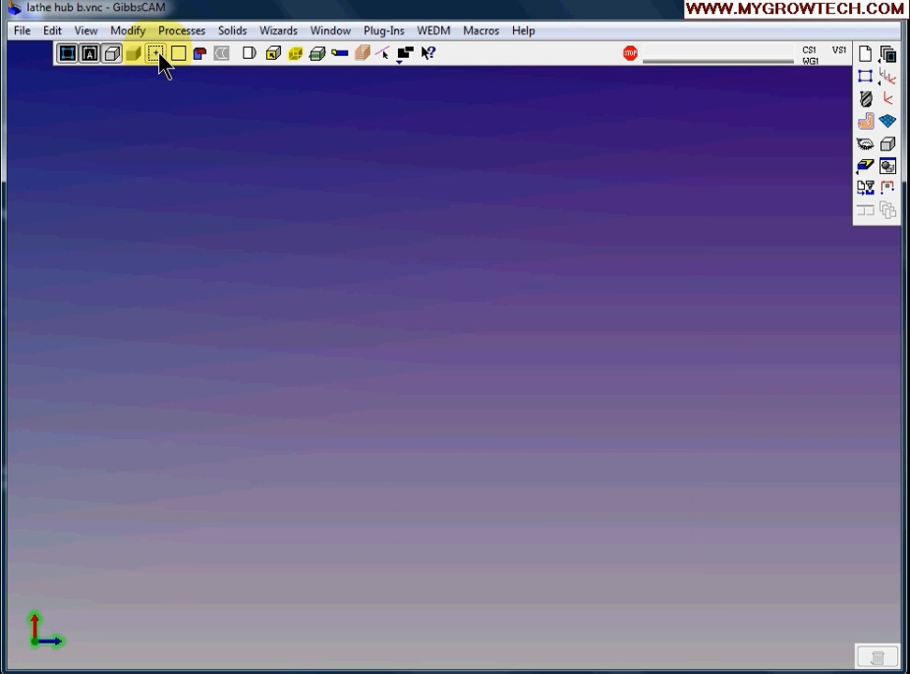
left_click(160, 58)
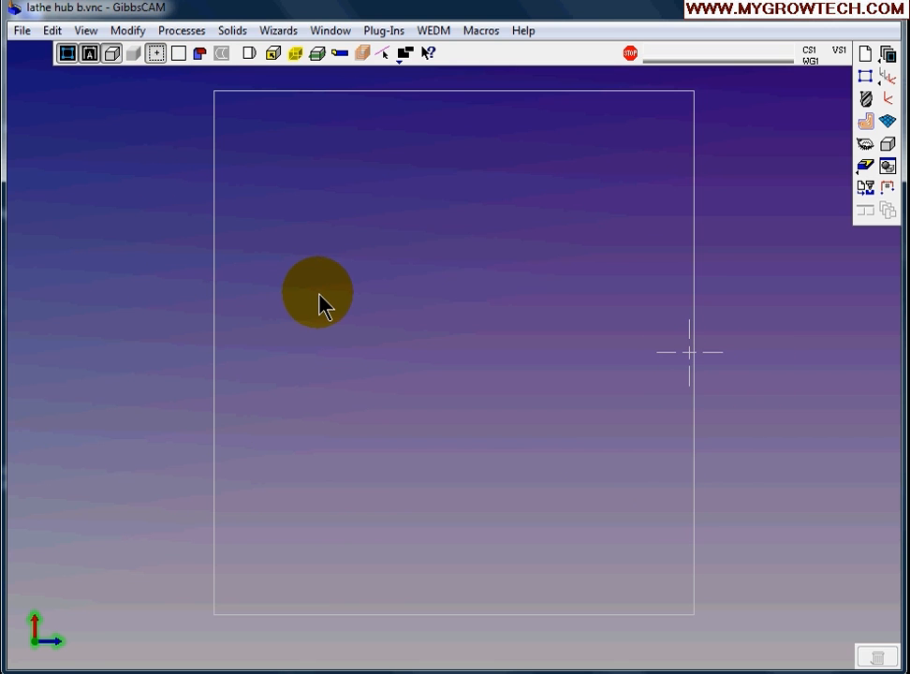
Switch on the coordinate system display, comparing its modes and leaving it with the grid shown.
left_click(179, 54)
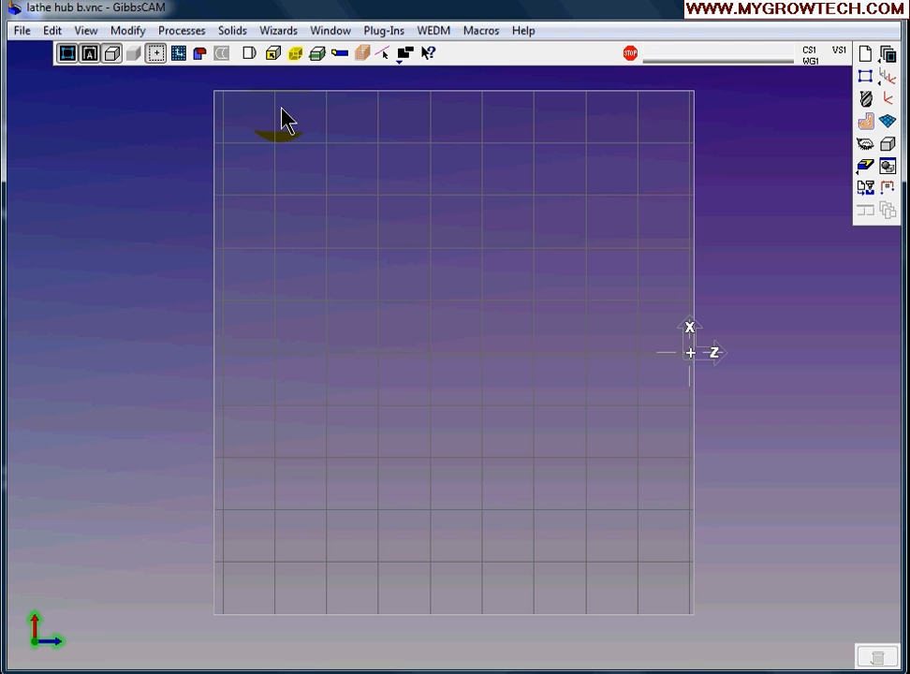
left_click(180, 55)
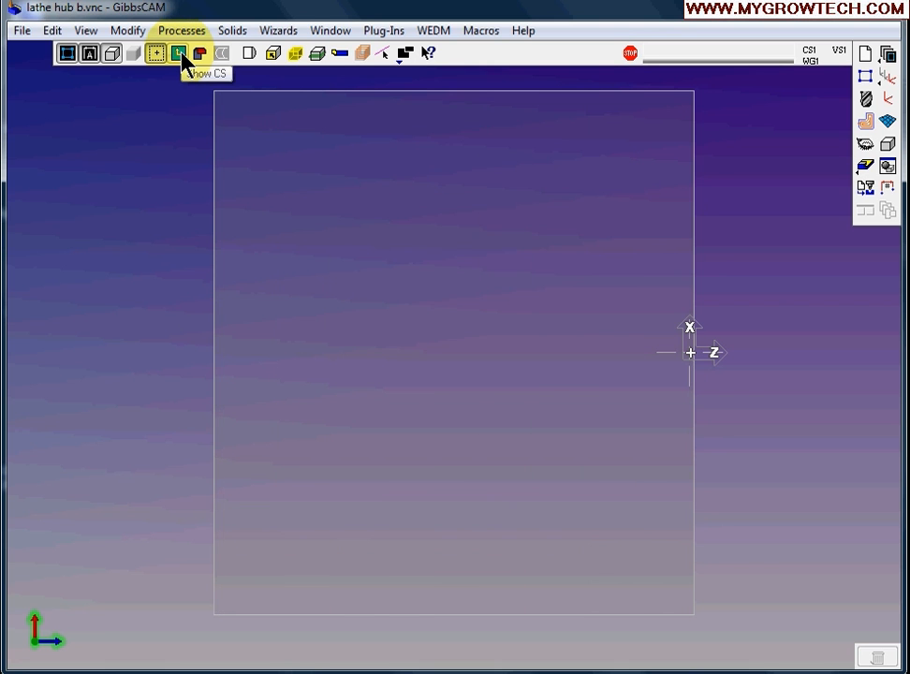
left_click(180, 54)
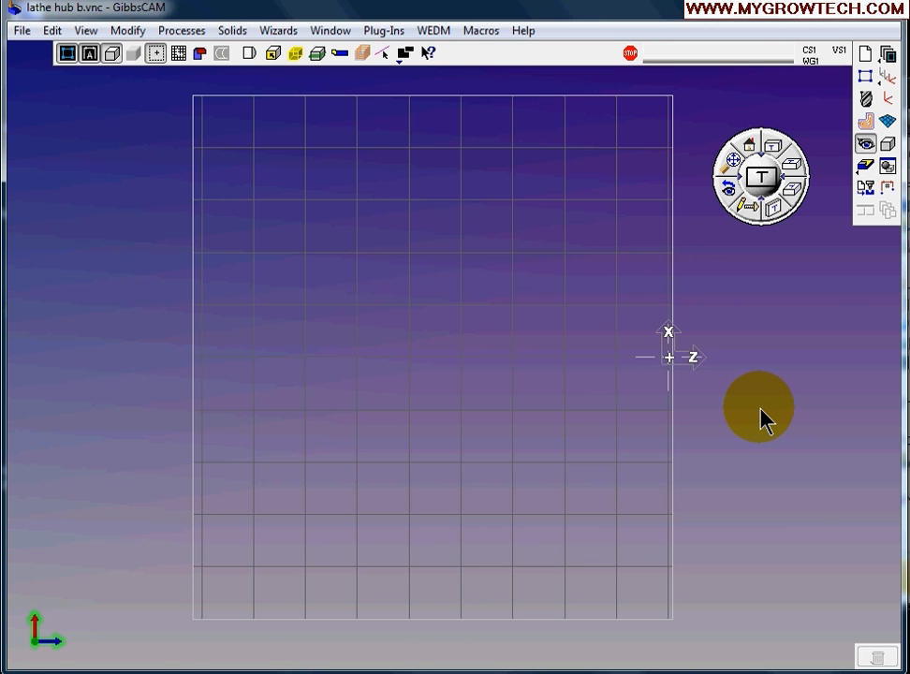
Inspect the stock at different zoom levels, including a close-up of the origin, and fit it back into view.
scroll(760, 419, "up", 4)
scroll(760, 414, "down", 3)
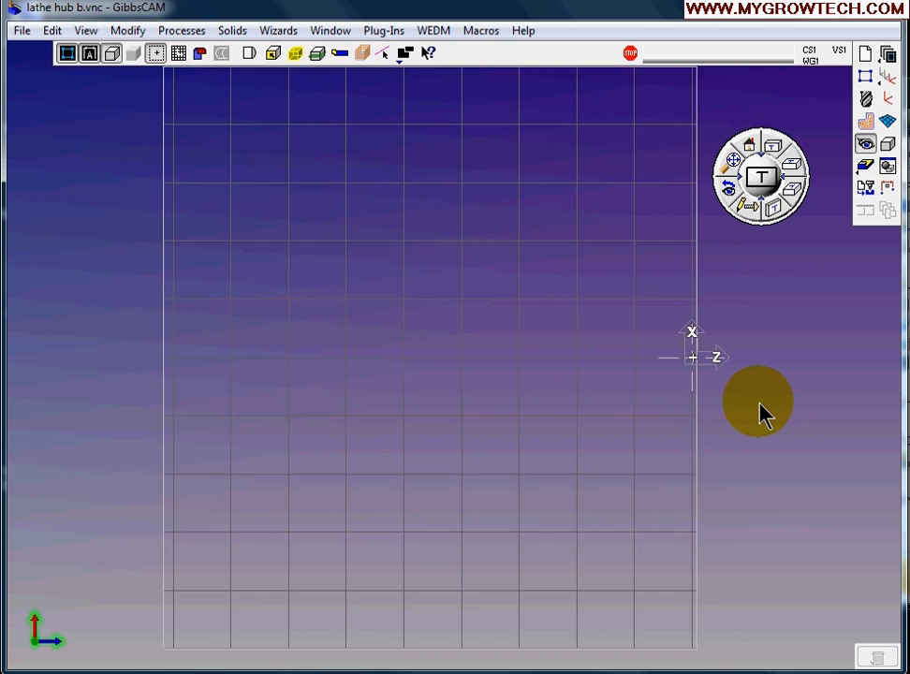
scroll(761, 412, "down", 3)
scroll(761, 415, "up", 3)
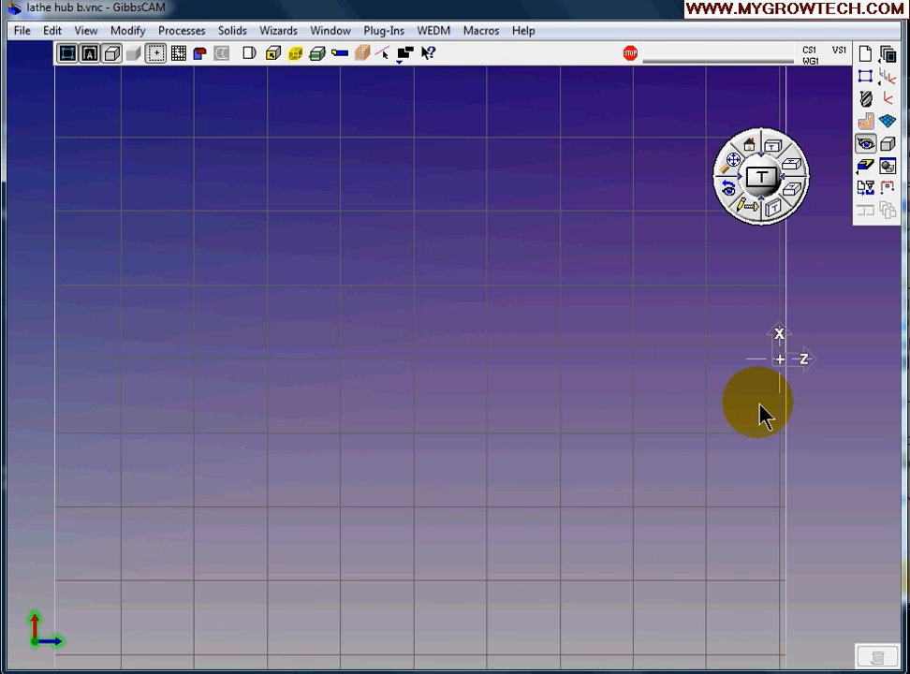
scroll(760, 415, "down", 4)
scroll(660, 347, "up", 5)
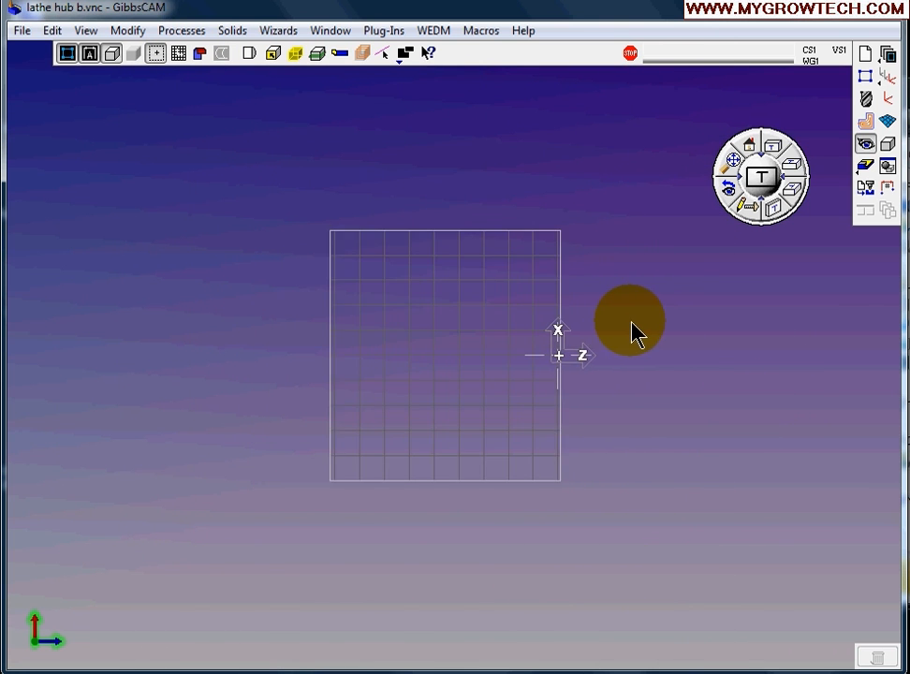
scroll(670, 370, "down", 3)
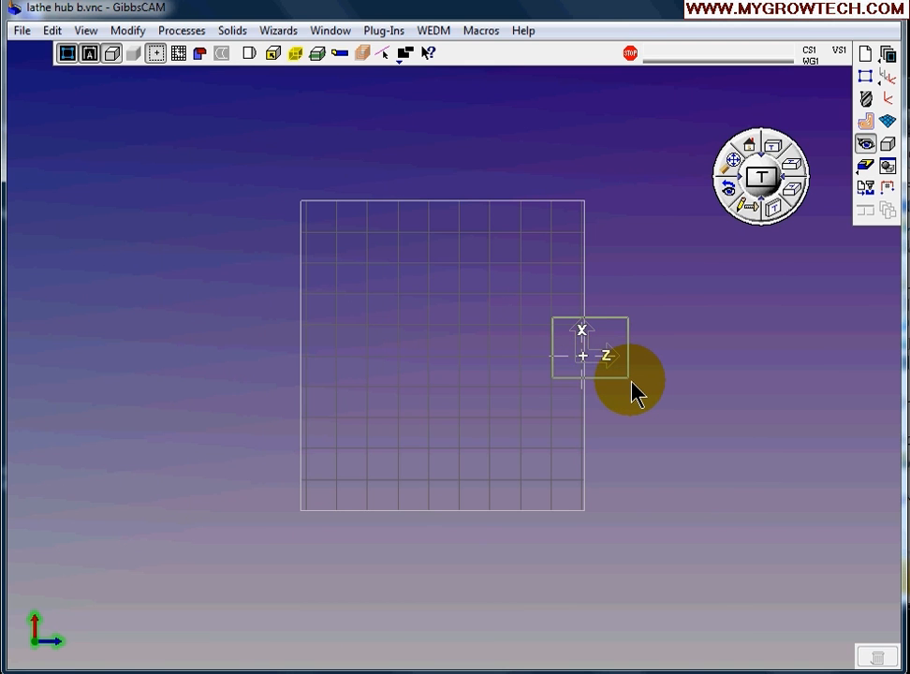
left_click_drag(553, 317, 630, 380)
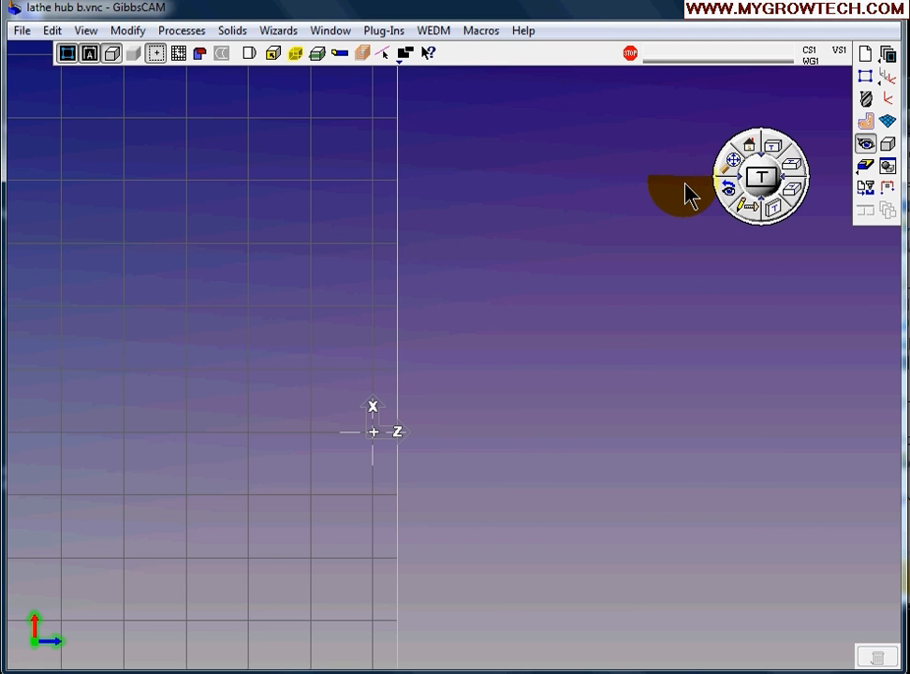
left_click(733, 163)
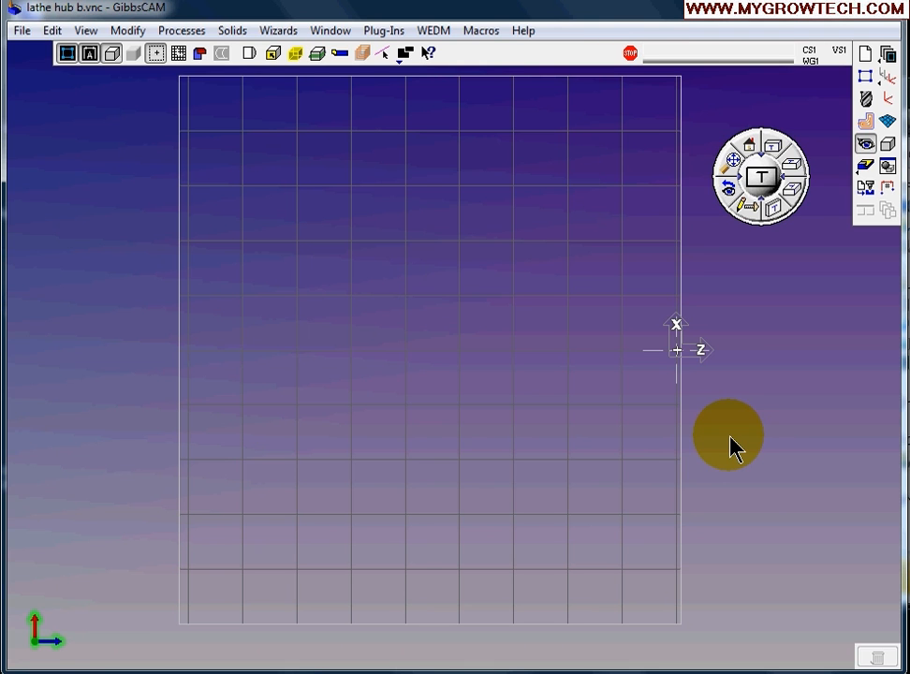
Pan and rotate the view to examine the cylindrical stock in 3D, and restore the home view.
mouse_move(744, 433)
middle_mouse_down()
mouse_move(670, 448)
mouse_move(542, 435)
mouse_move(469, 386)
mouse_move(584, 392)
mouse_move(757, 422)
mouse_move(440, 408)
mouse_move(589, 412)
mouse_move(575, 452)
mouse_move(535, 452)
mouse_move(494, 379)
mouse_move(552, 400)
mouse_move(716, 424)
mouse_move(463, 390)
mouse_move(507, 386)
mouse_move(529, 371)
mouse_move(526, 363)
middle_mouse_up()
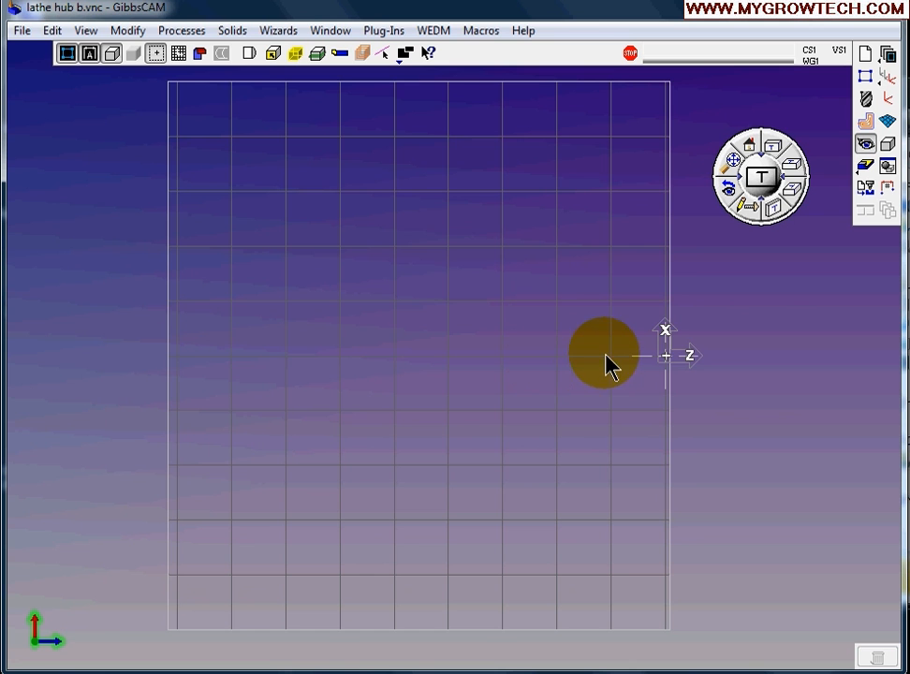
middle_click_drag(607, 355, 309, 532)
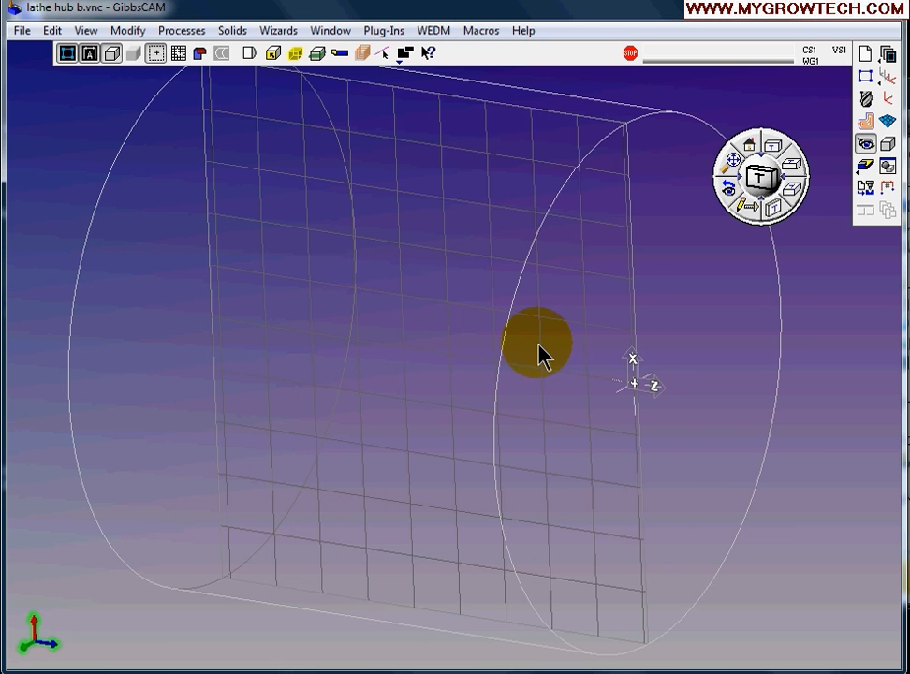
left_click(751, 148)
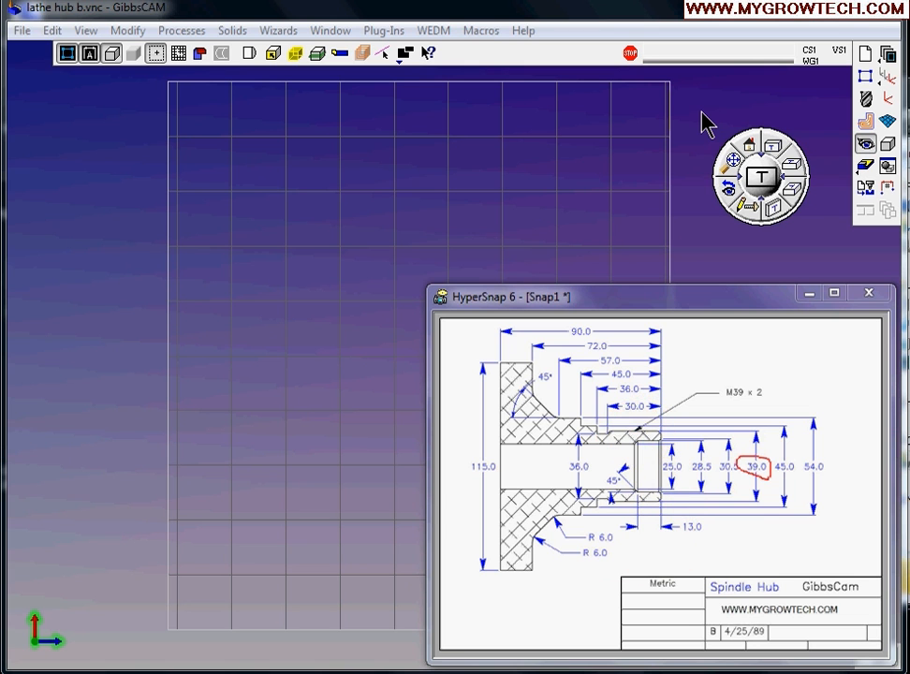
Return from the spindle hub drawing to the part, open the geometry creation palette, and move it over the upper part of the stock.
left_click(682, 421)
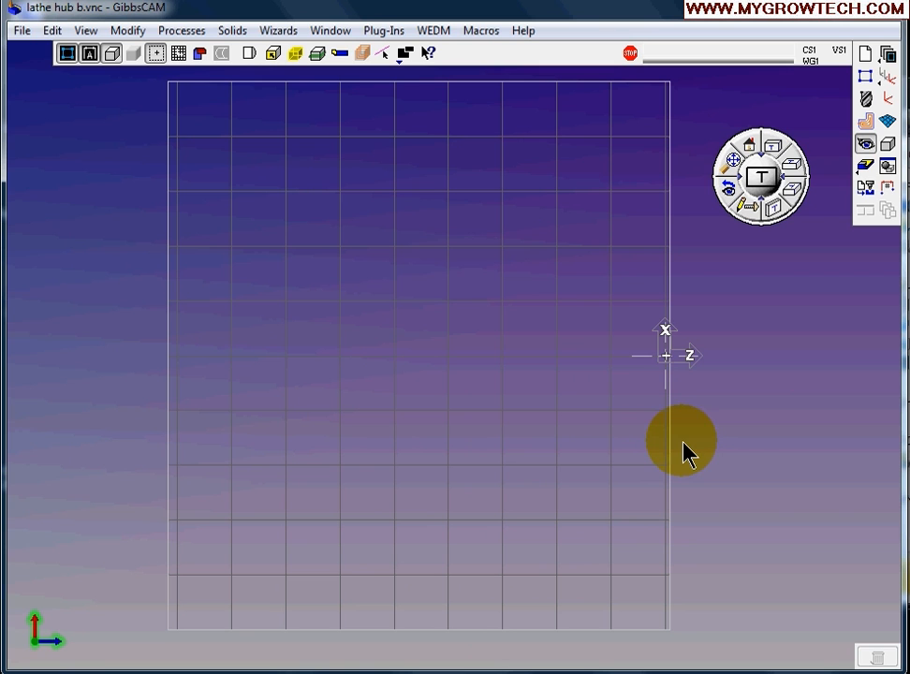
left_click(867, 85)
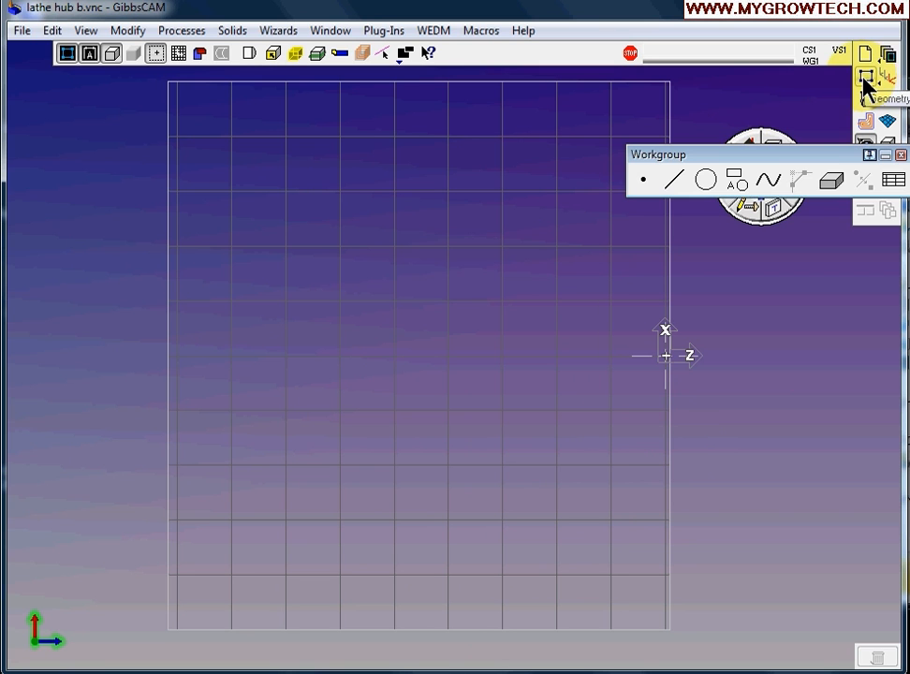
left_click_drag(800, 157, 497, 139)
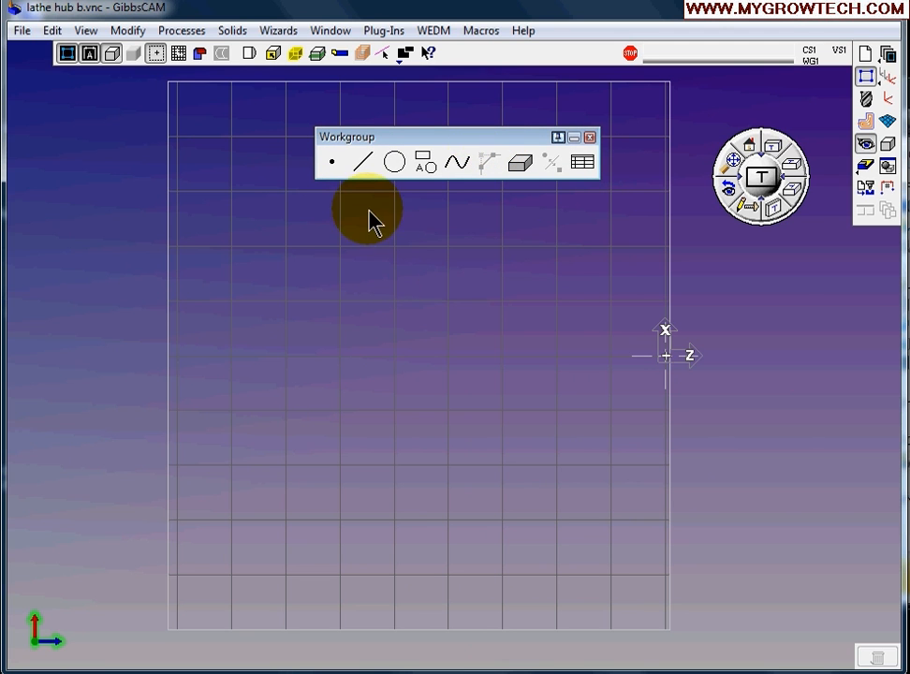
Create a vertical line at Z 0 for the hub's front face, keeping the line dialog open for more lines.
left_click(364, 166)
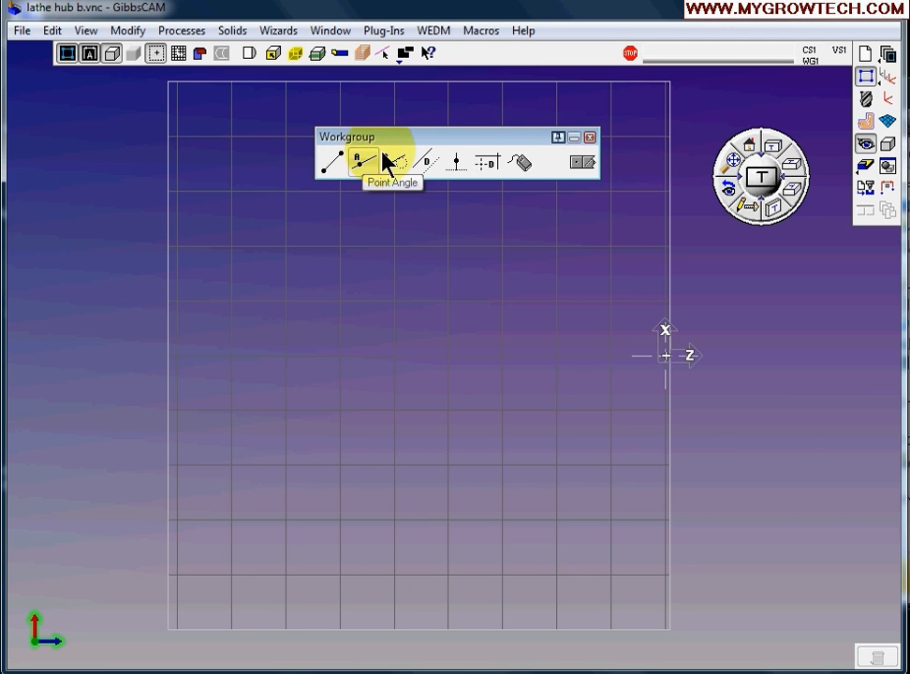
left_click_drag(447, 139, 405, 142)
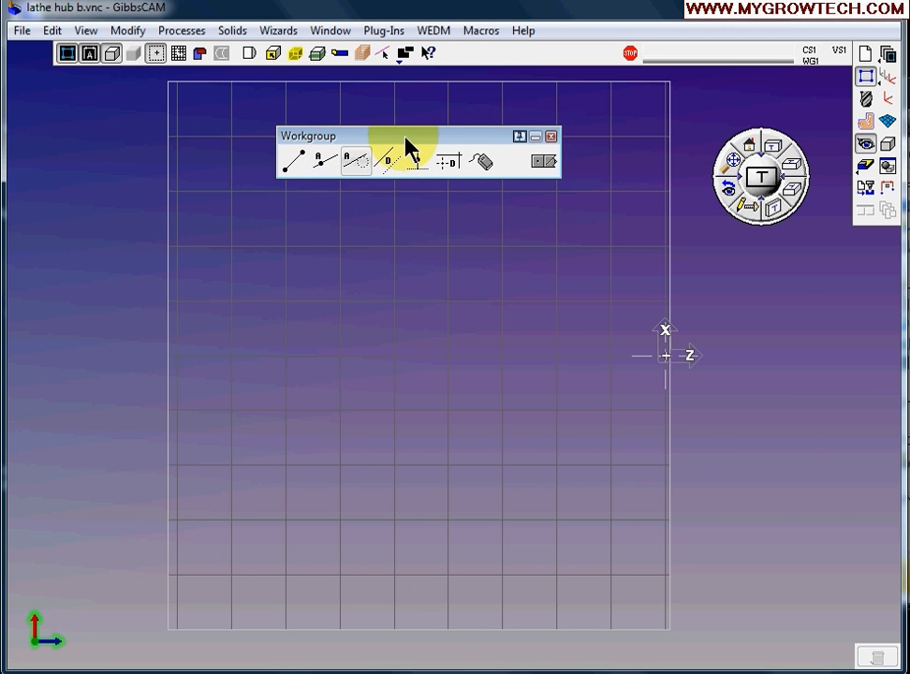
left_click(287, 167)
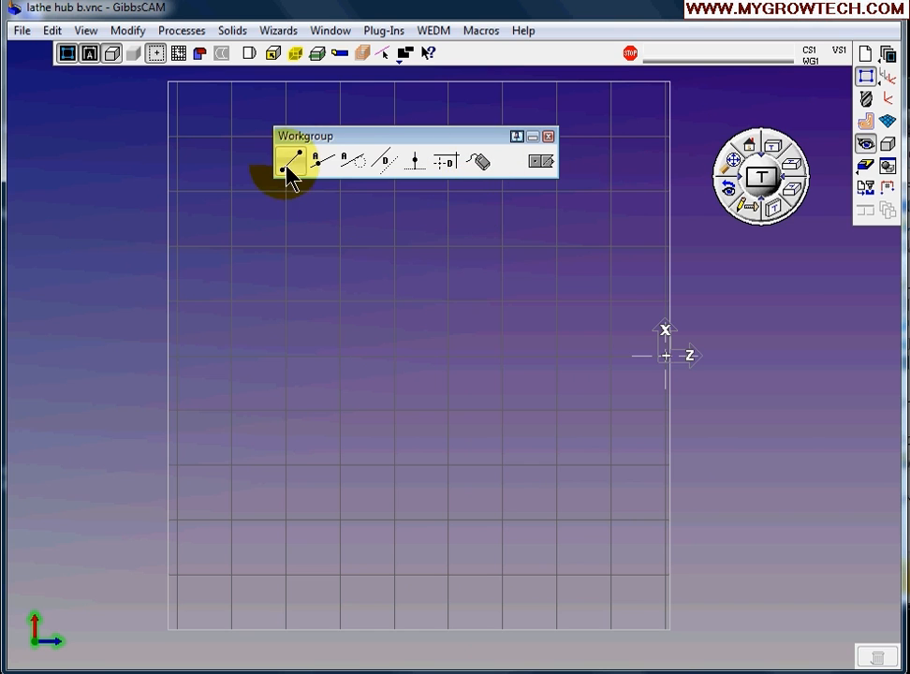
left_click(450, 167)
left_click_drag(441, 136, 329, 189)
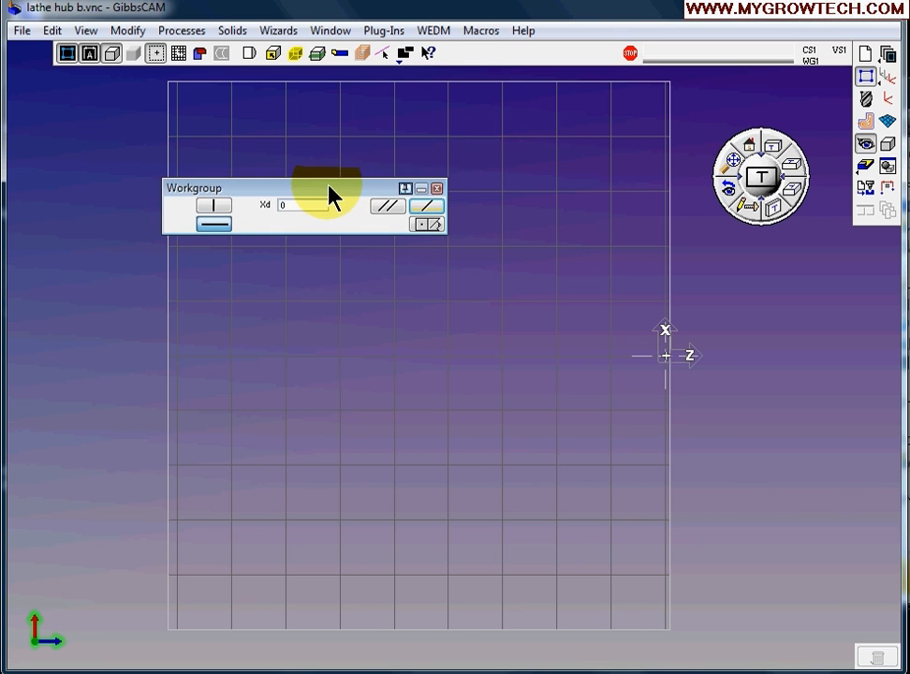
left_click(213, 205)
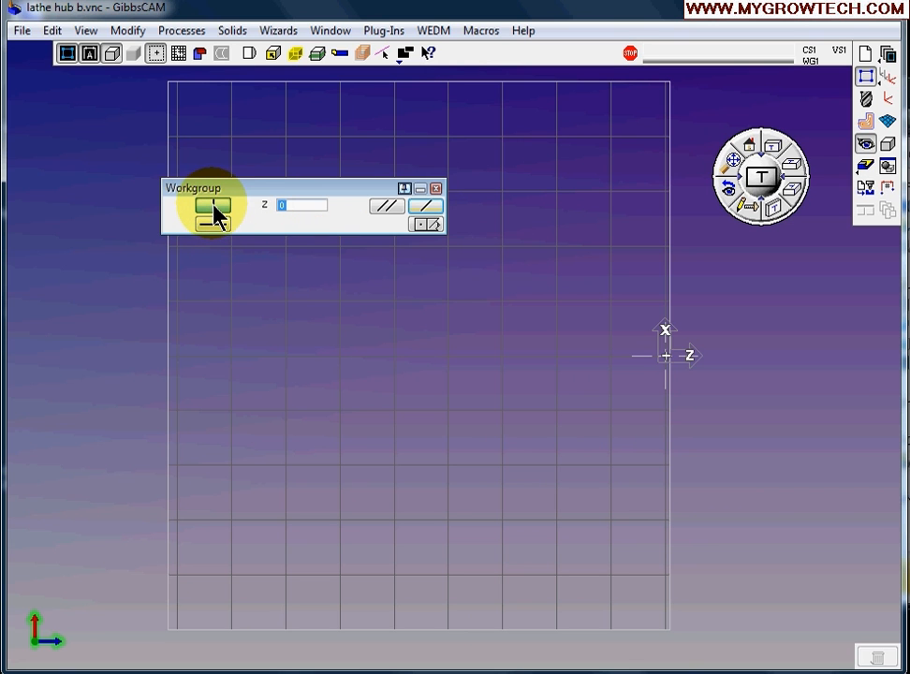
left_click(288, 206)
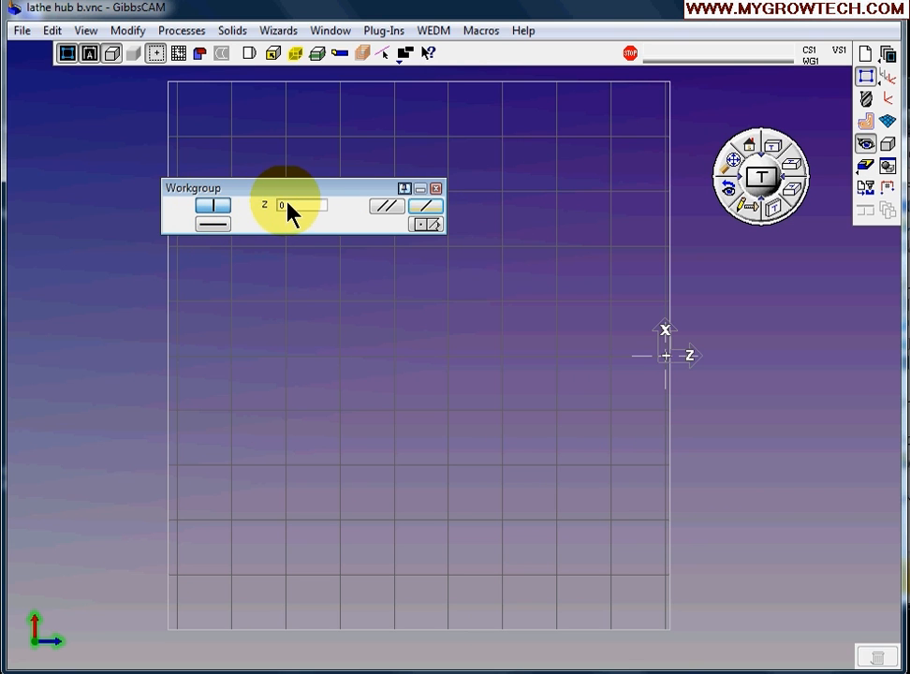
left_click(384, 207)
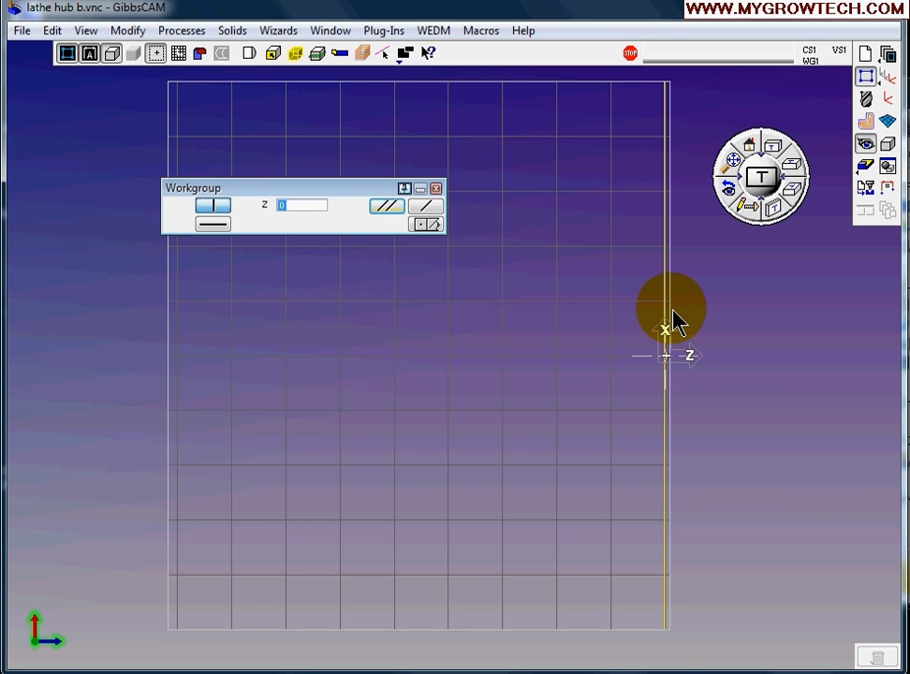
Create a horizontal line at diameter 39 for the threaded section and close the geometry palette.
left_click(213, 225)
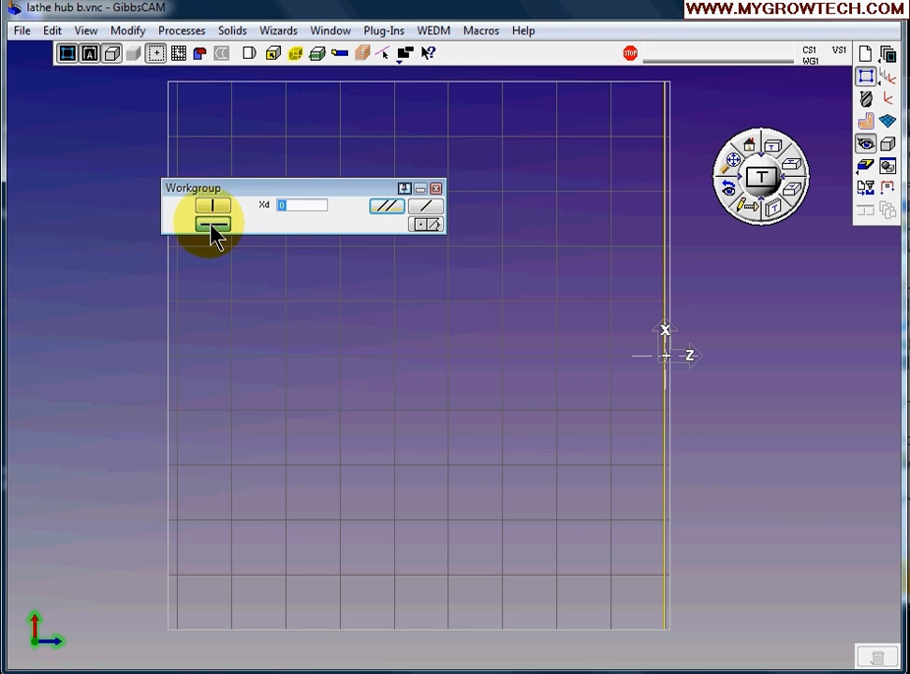
left_click(301, 213)
double_click(274, 205)
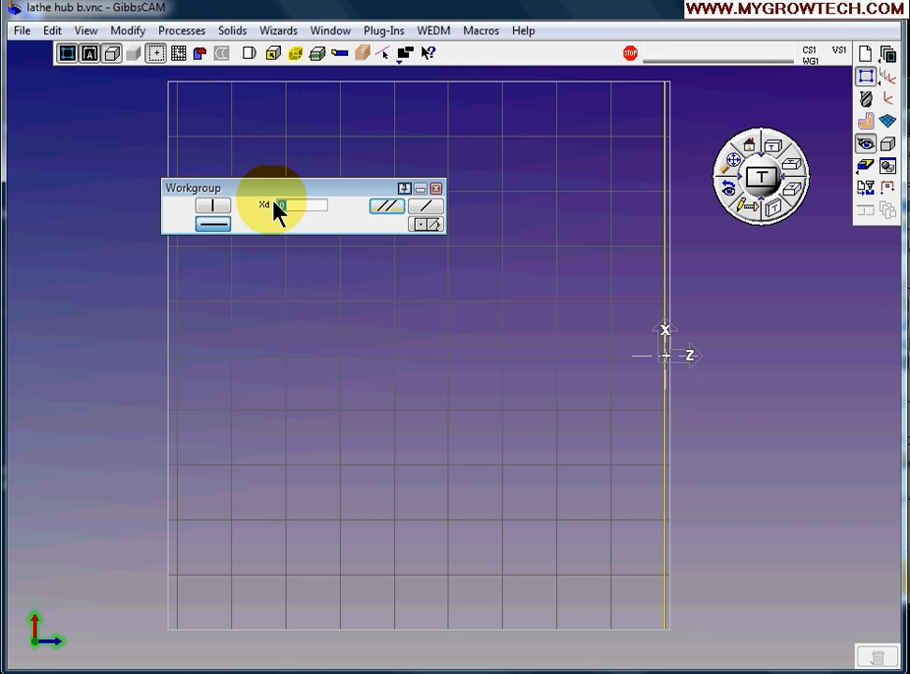
type("39")
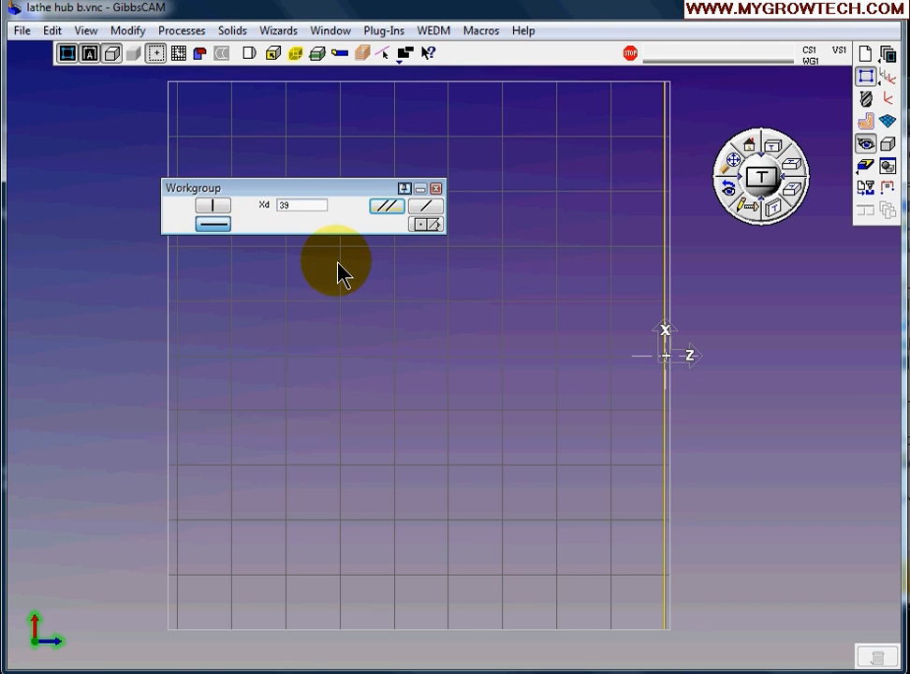
left_click(387, 207)
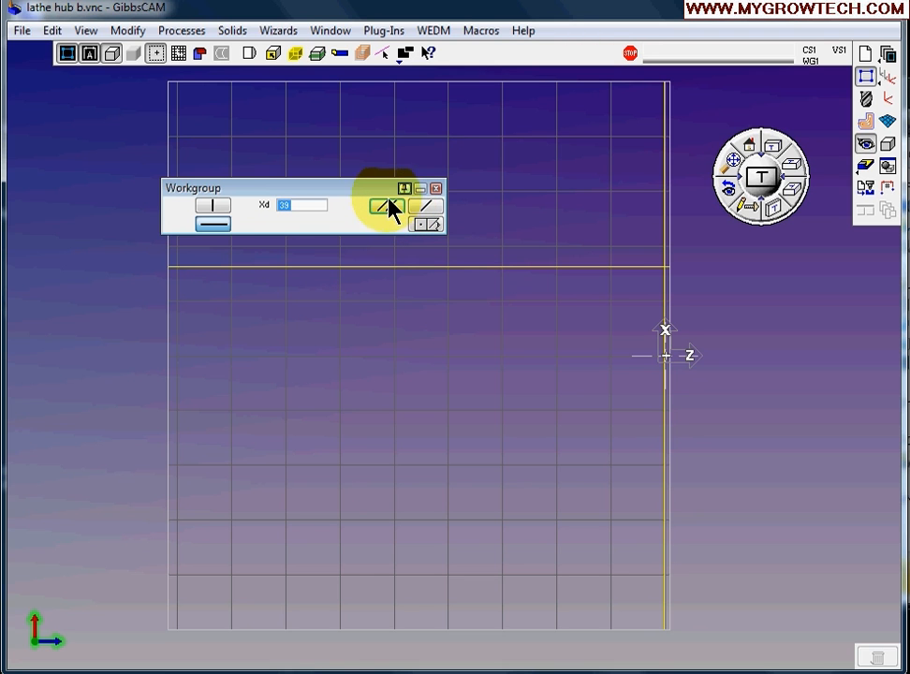
left_click(435, 189)
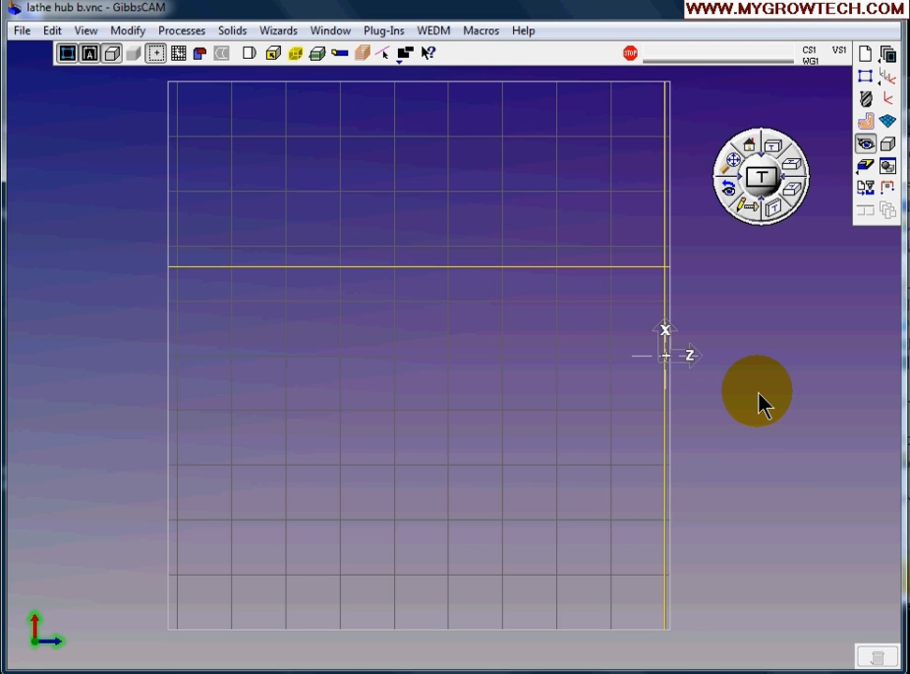
Check the spindle hub drawing in HyperSnap, and back in GibbsCAM create a vertical line at Z -30.
left_click(289, 673)
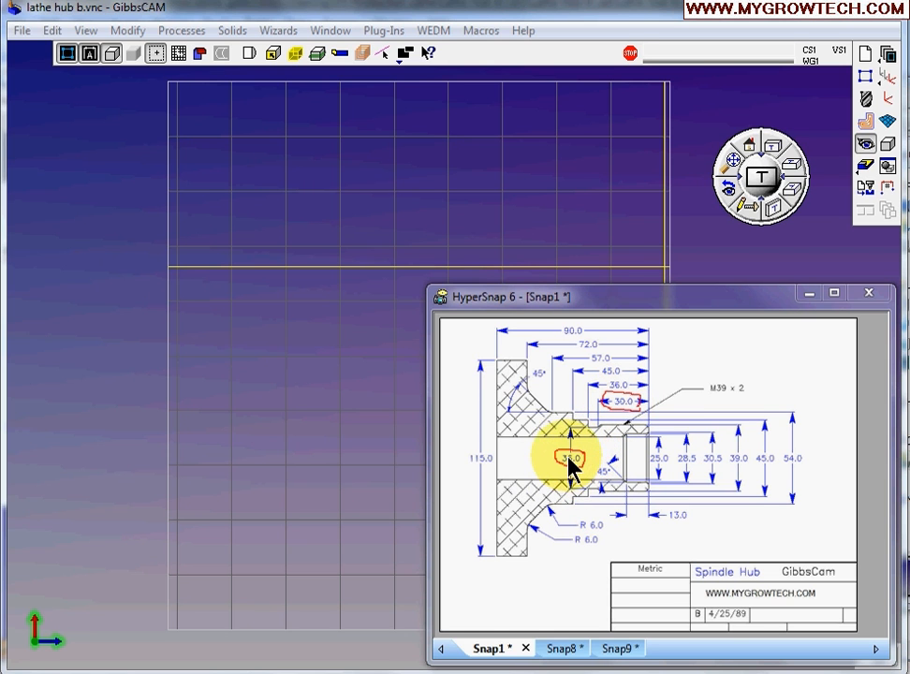
left_click(89, 300)
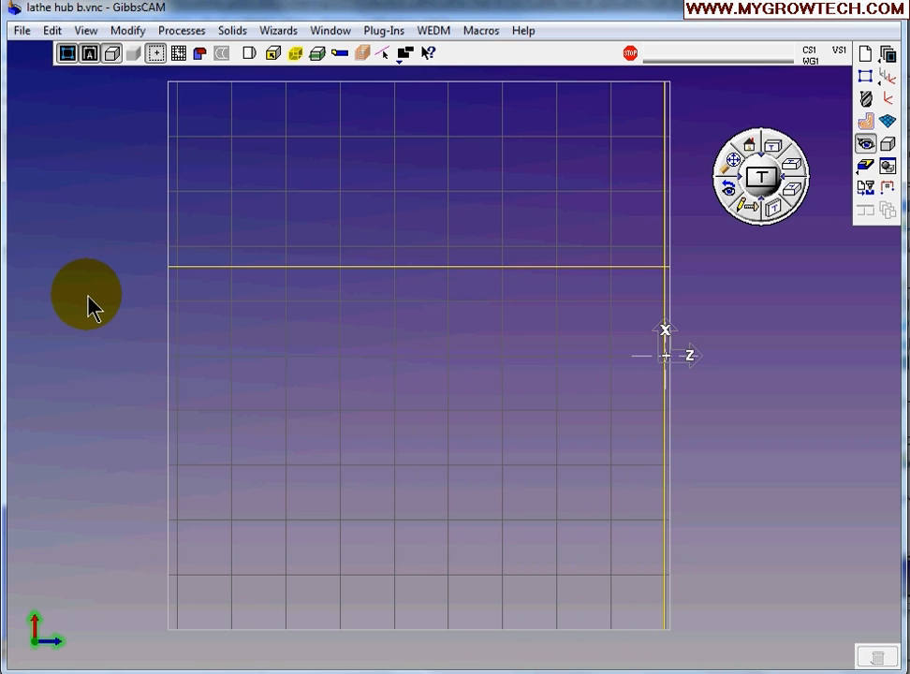
left_click(866, 82)
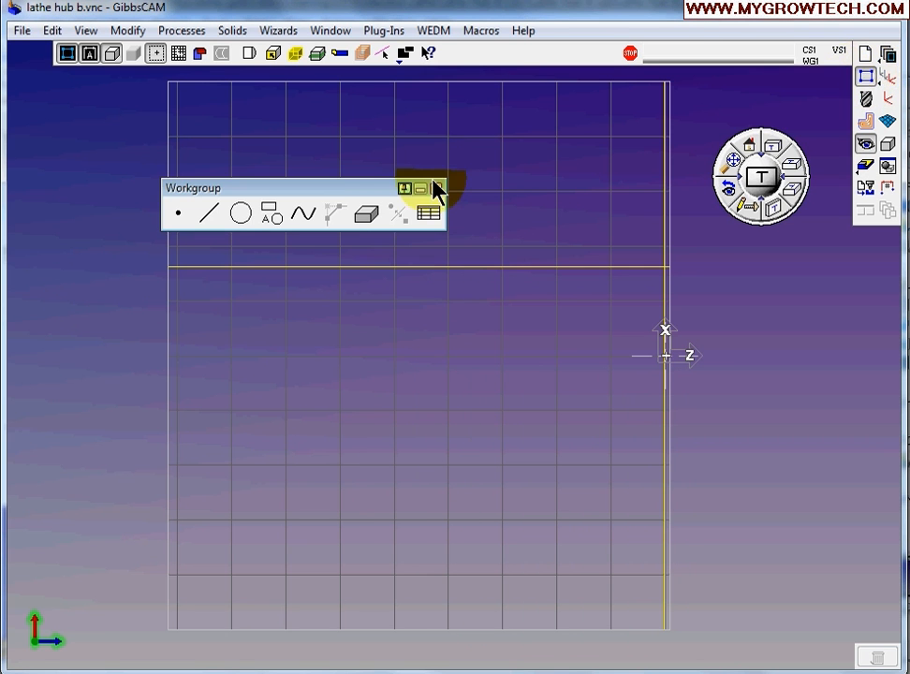
left_click_drag(346, 194, 291, 155)
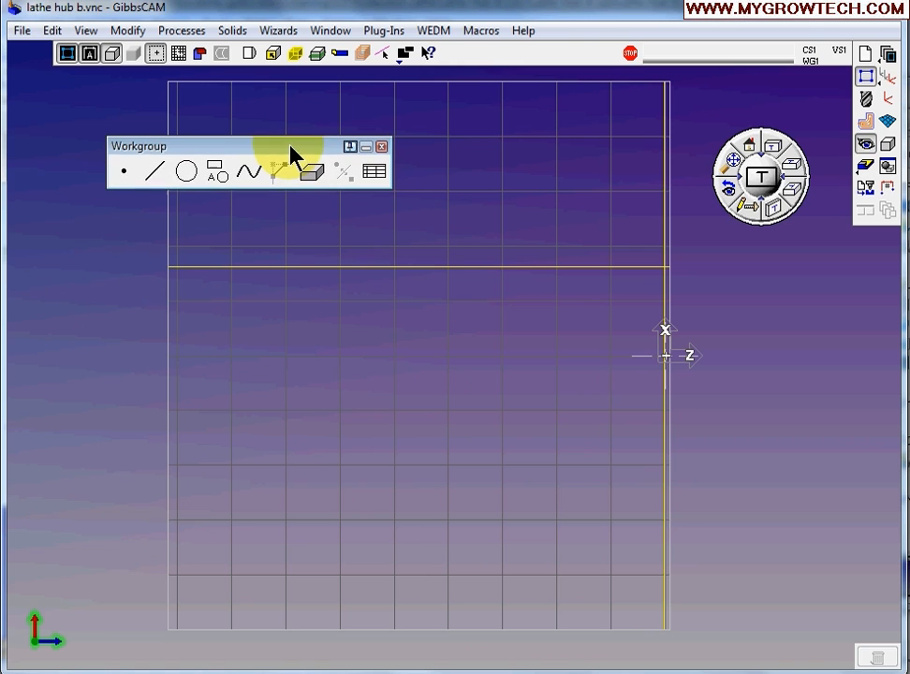
left_click(155, 174)
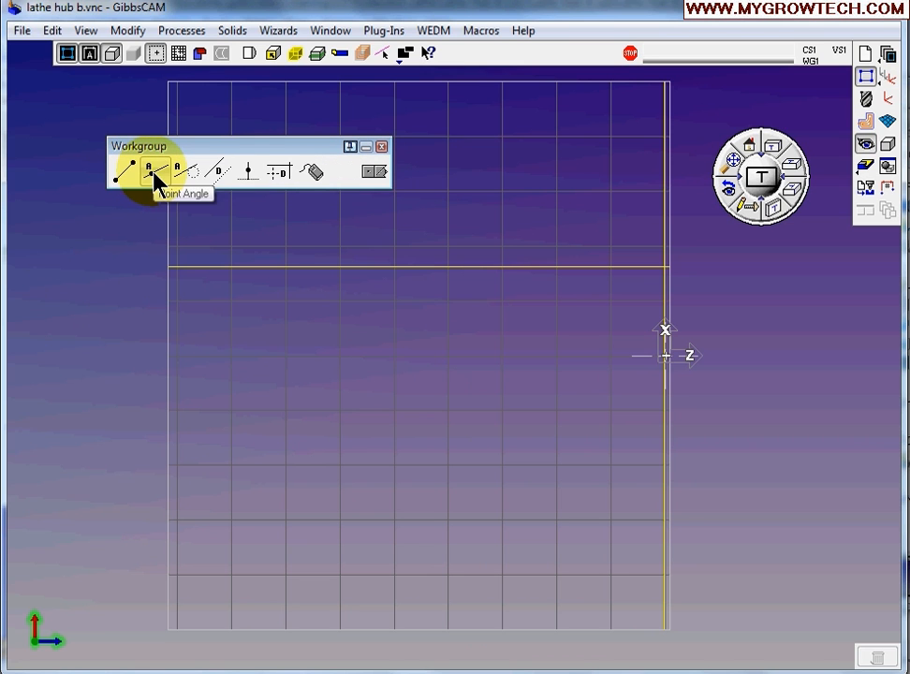
left_click(281, 172)
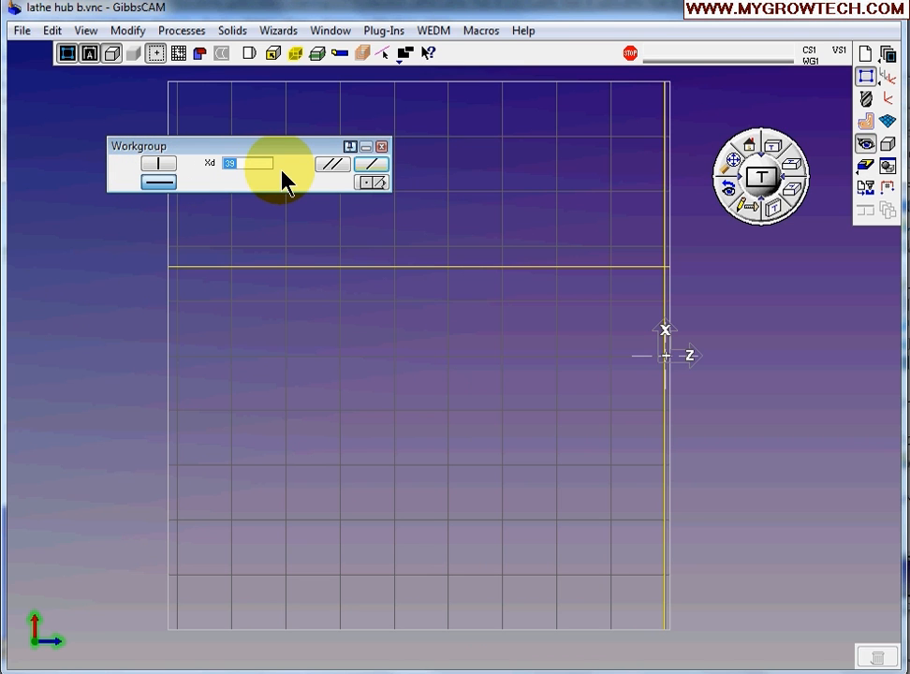
left_click_drag(281, 147, 272, 132)
left_click(149, 149)
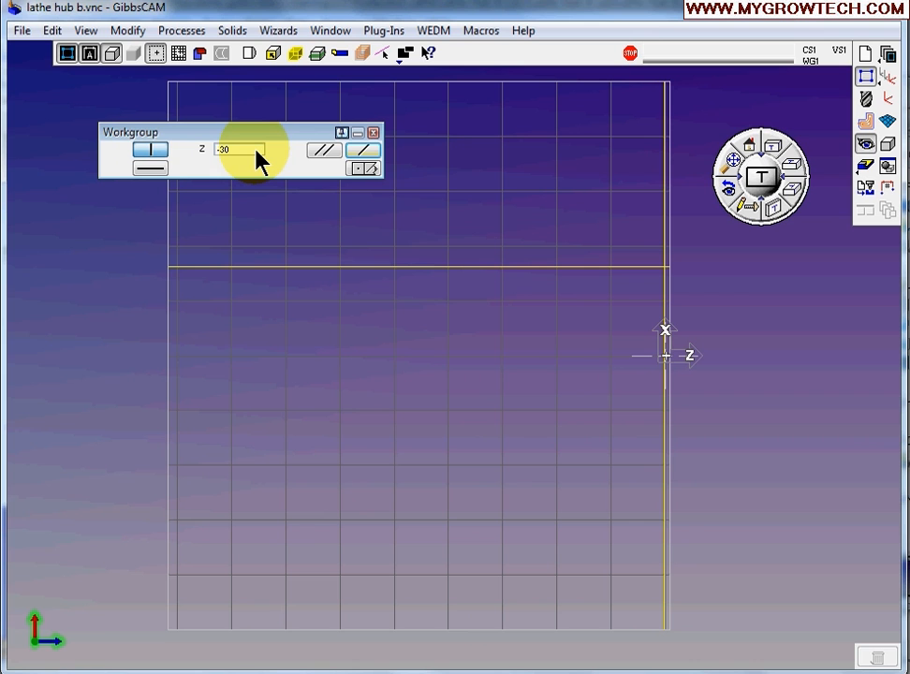
type("-30")
left_click(327, 152)
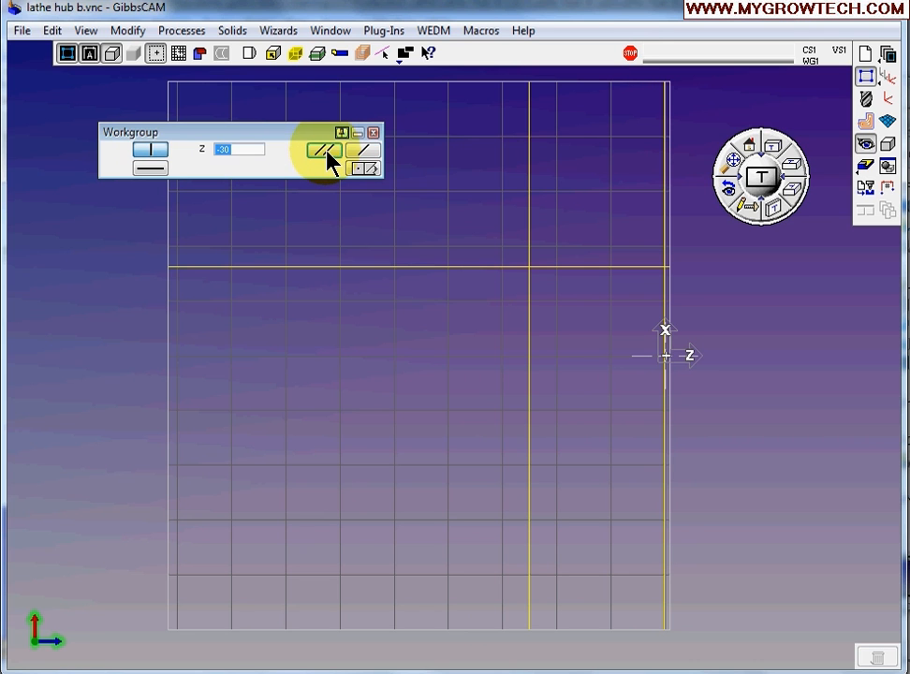
Create a horizontal line at diameter 36 for the relief behind the thread and close the geometry palette.
left_click(150, 168)
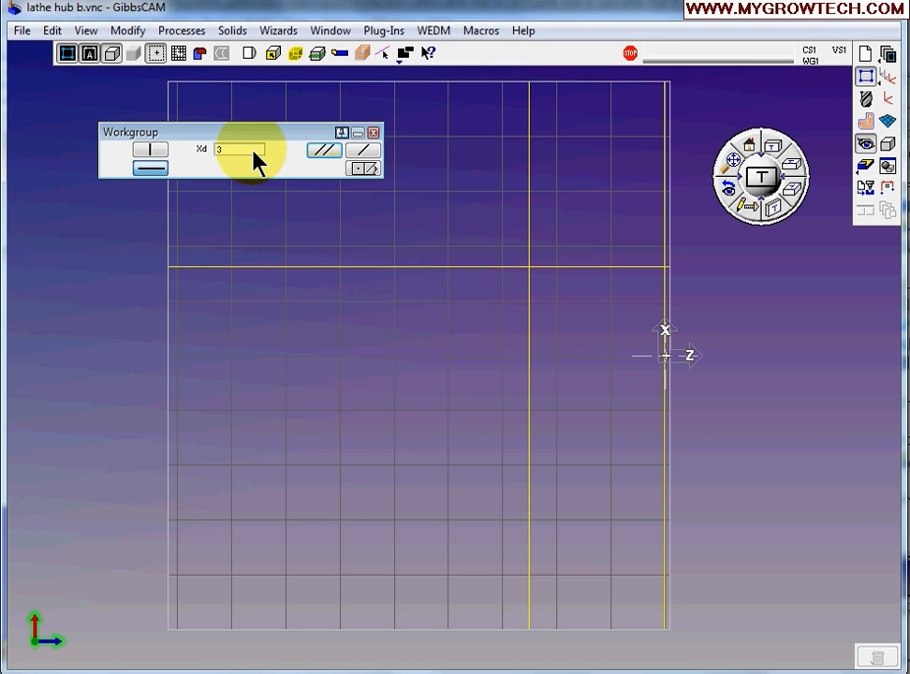
type("36")
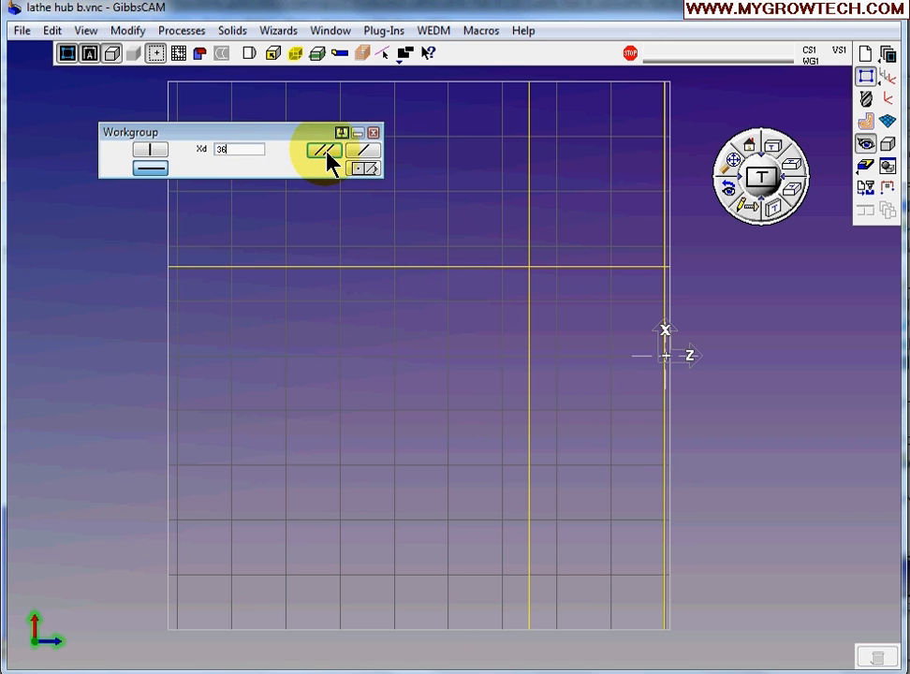
left_click(325, 153)
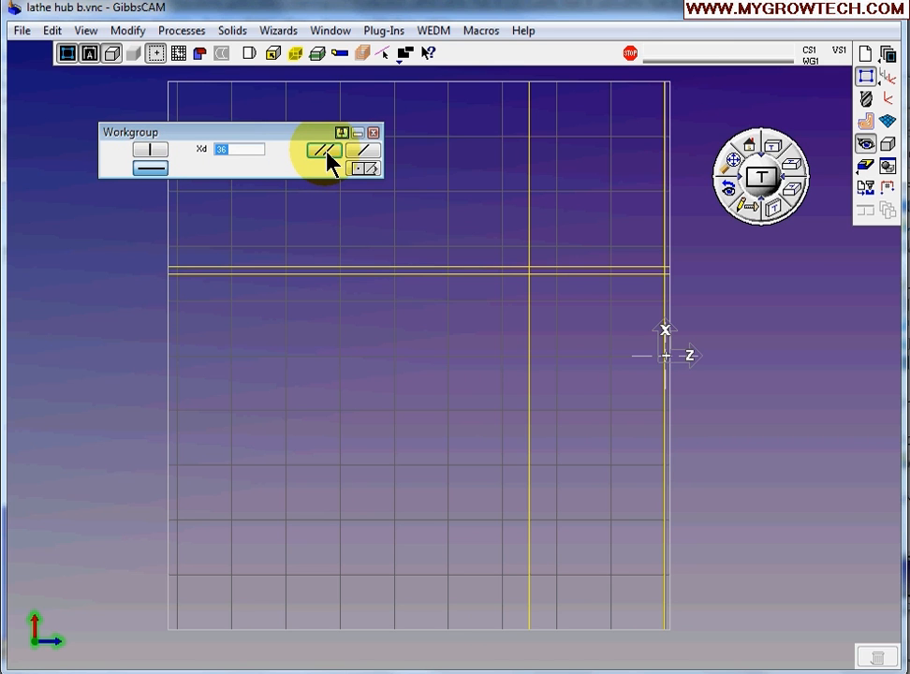
left_click(374, 134)
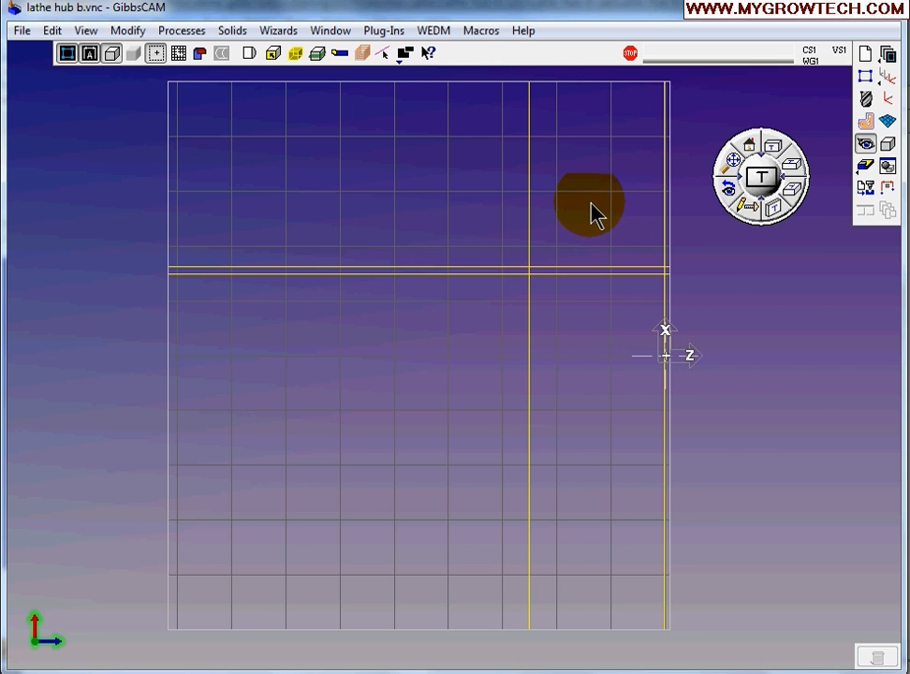
Connect the vertical line at Z 0 with the 39 mm diameter line at their intersection.
scroll(592, 212, "up", 2)
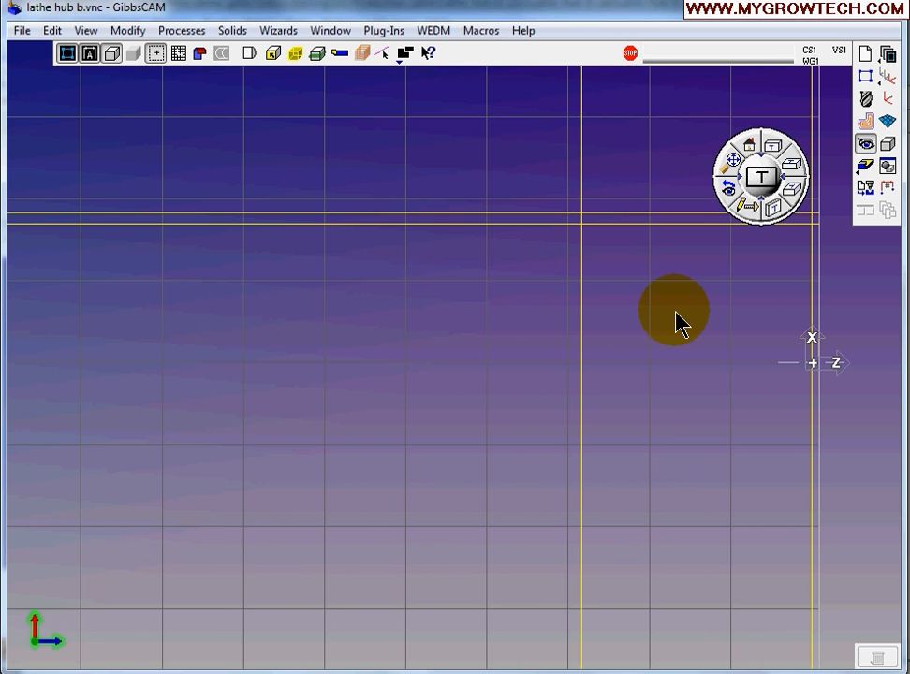
middle_click_drag(676, 322, 487, 442)
middle_click_drag(493, 493, 427, 354)
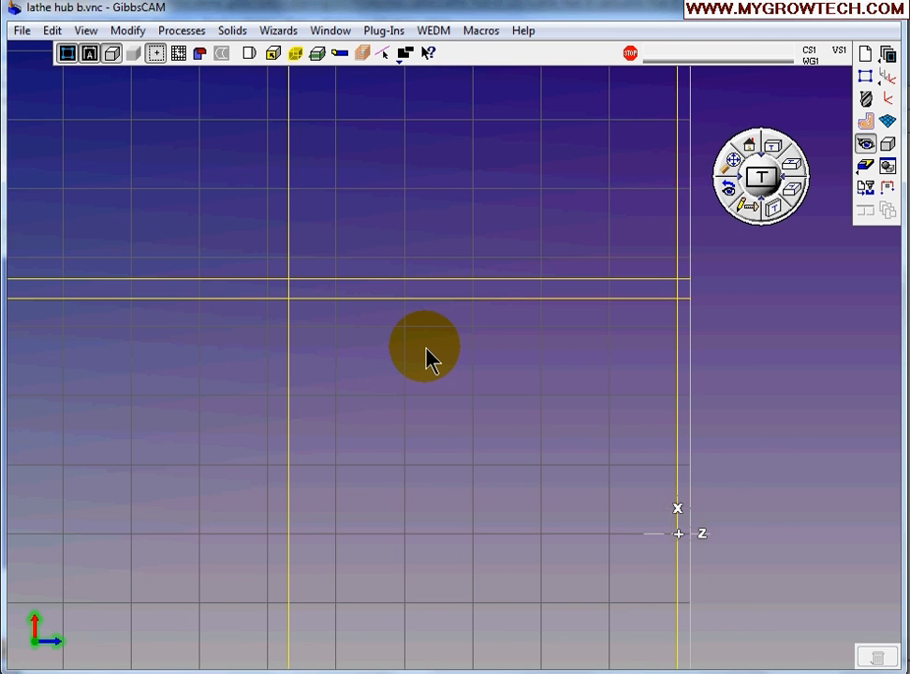
left_click(680, 346)
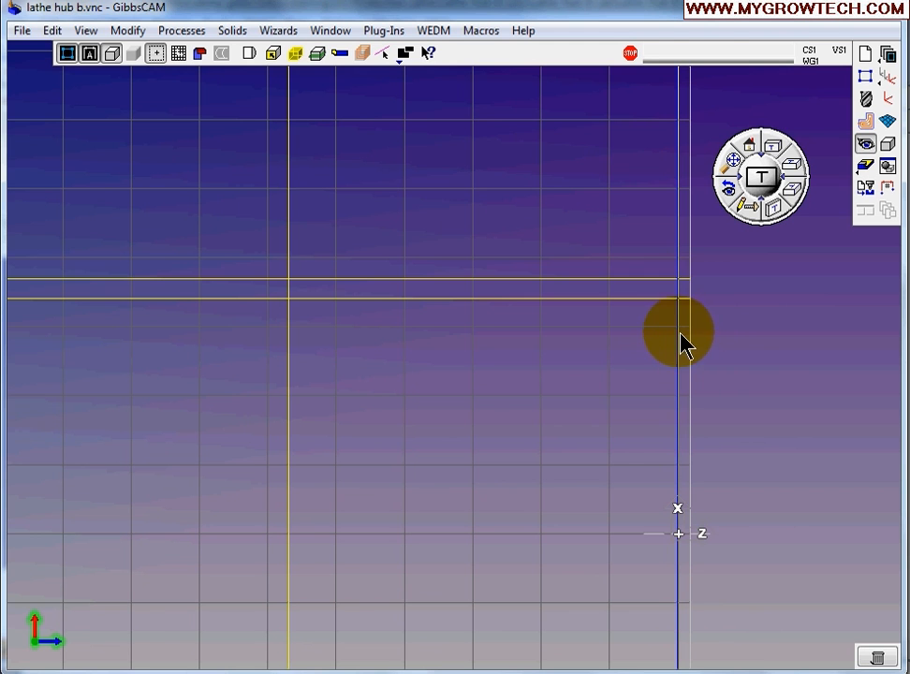
left_click(659, 280, "shift")
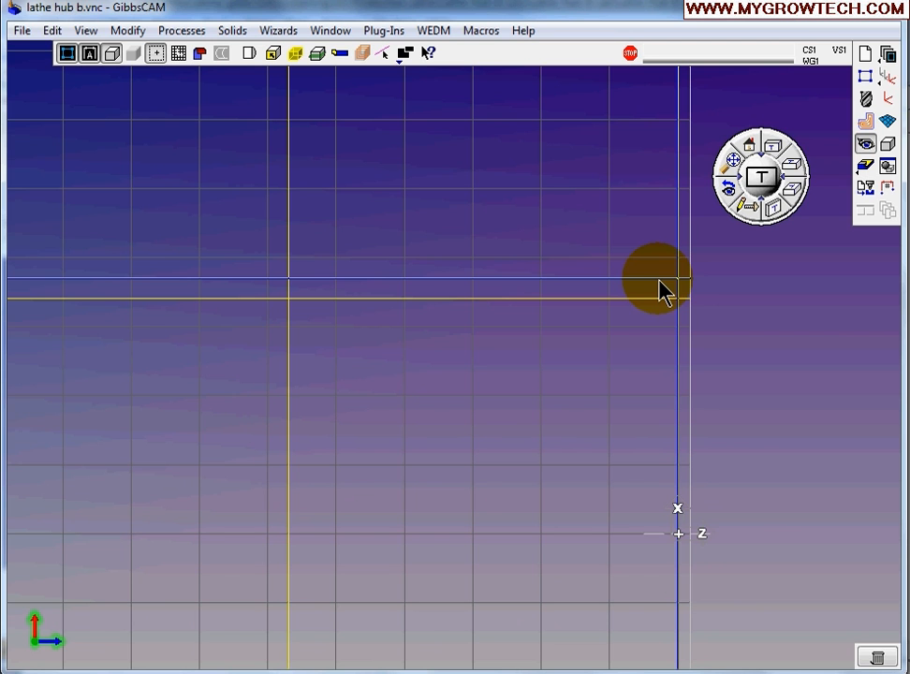
right_click(661, 292)
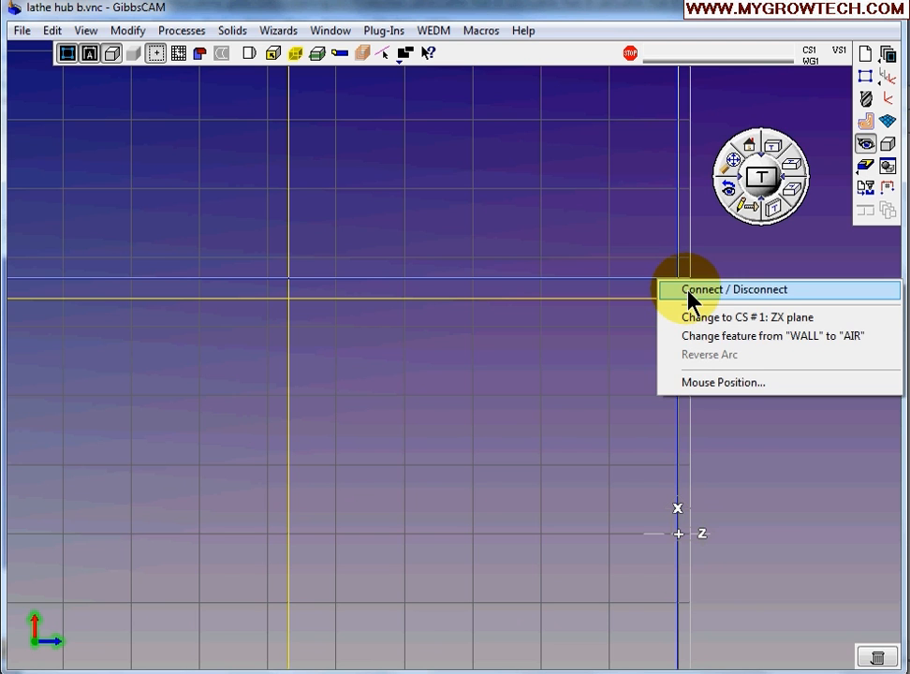
left_click(689, 292)
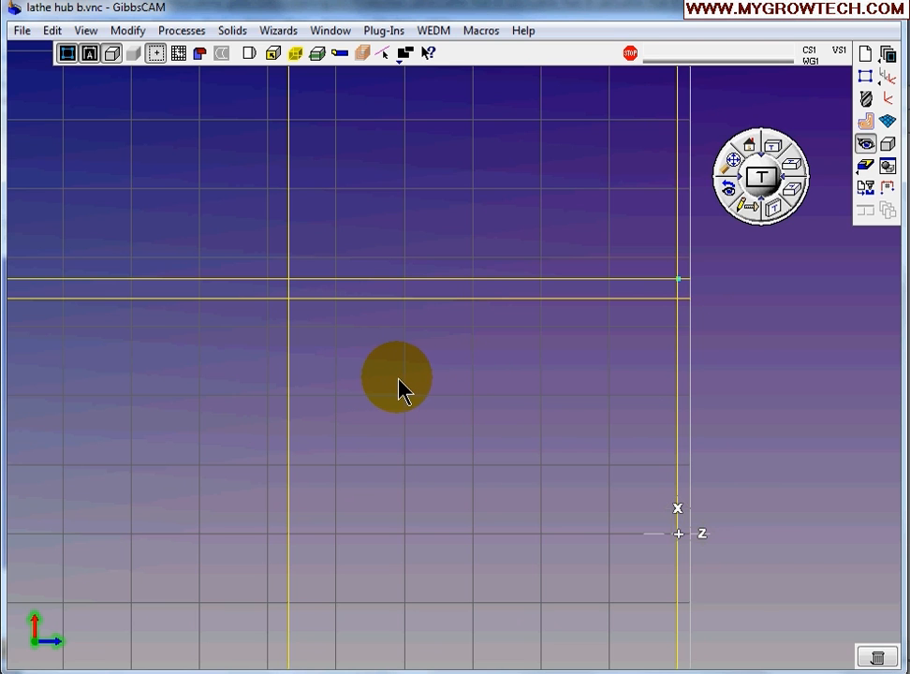
Connect the 39 mm diameter line with the vertical line at Z -30 to trim the thread diameter segment.
left_click(312, 279)
left_click(289, 291, "shift")
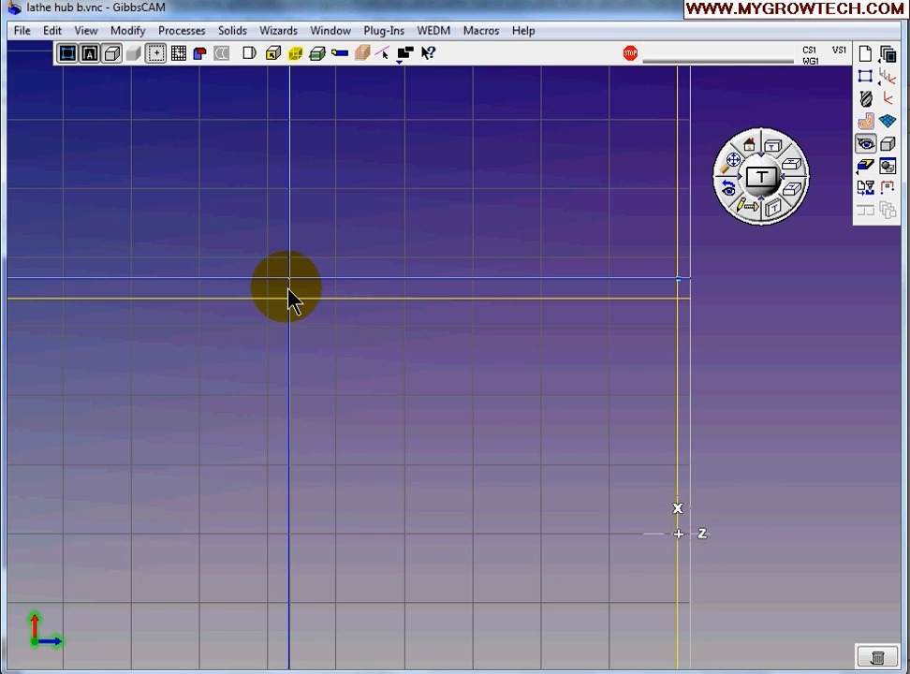
right_click(310, 287)
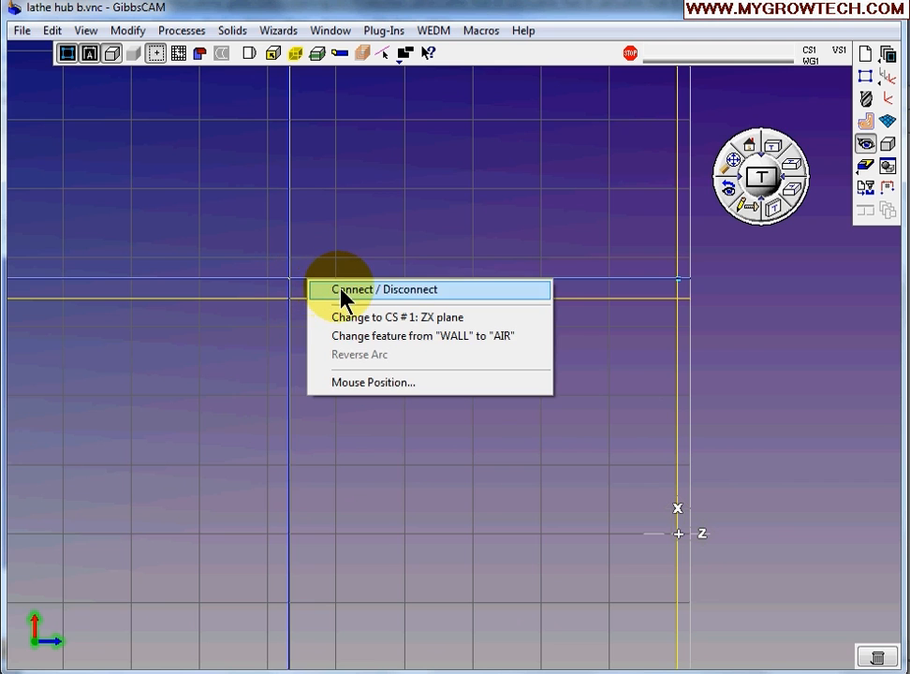
left_click(343, 290)
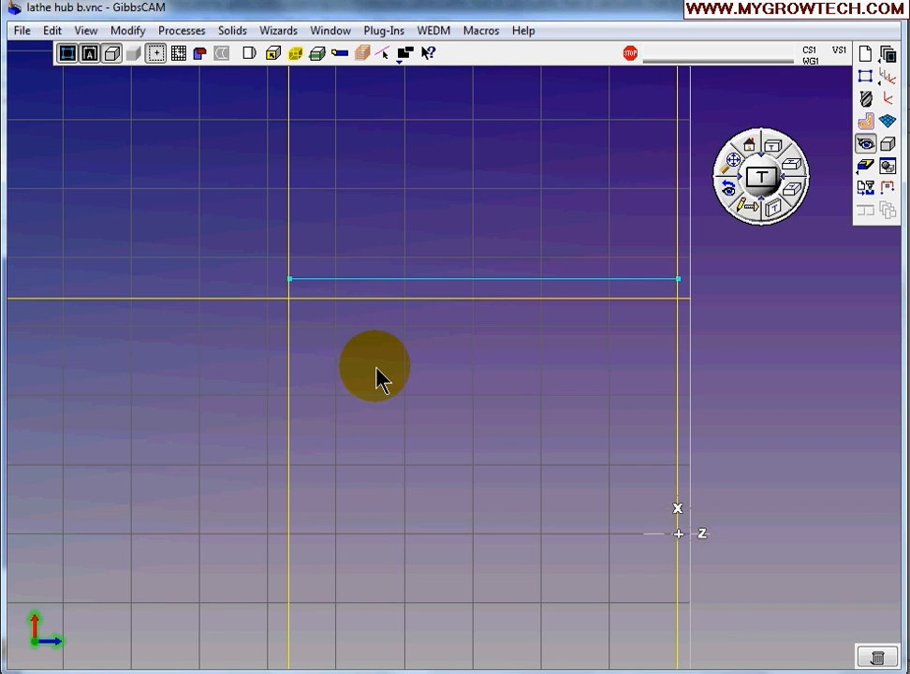
Connect the vertical line at Z -30 with the 36 mm diameter line to form the step down into the relief.
left_click(288, 291)
left_click(270, 300, "ctrl")
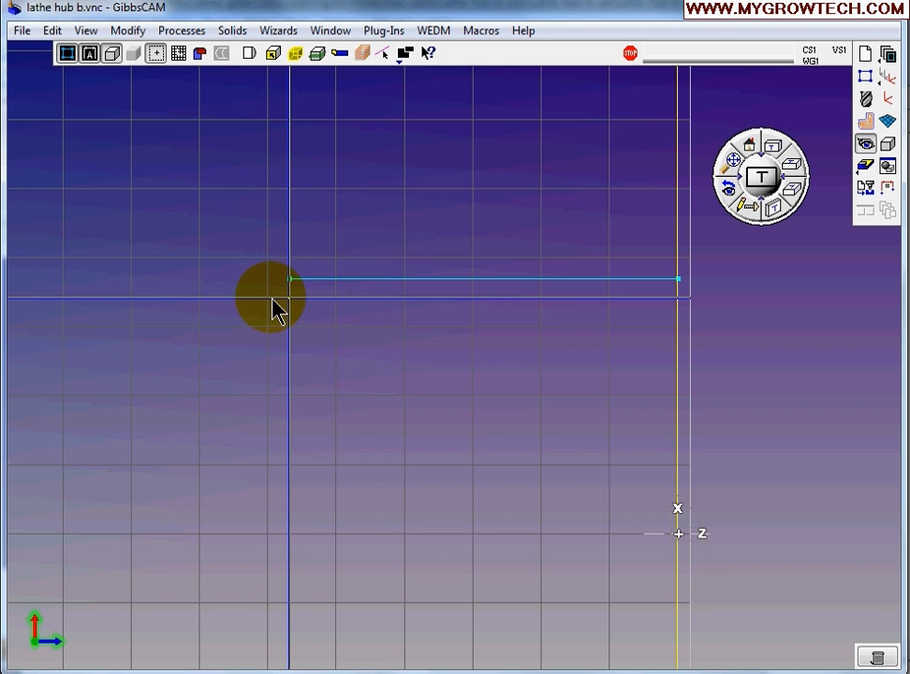
right_click(270, 300)
left_click(309, 309)
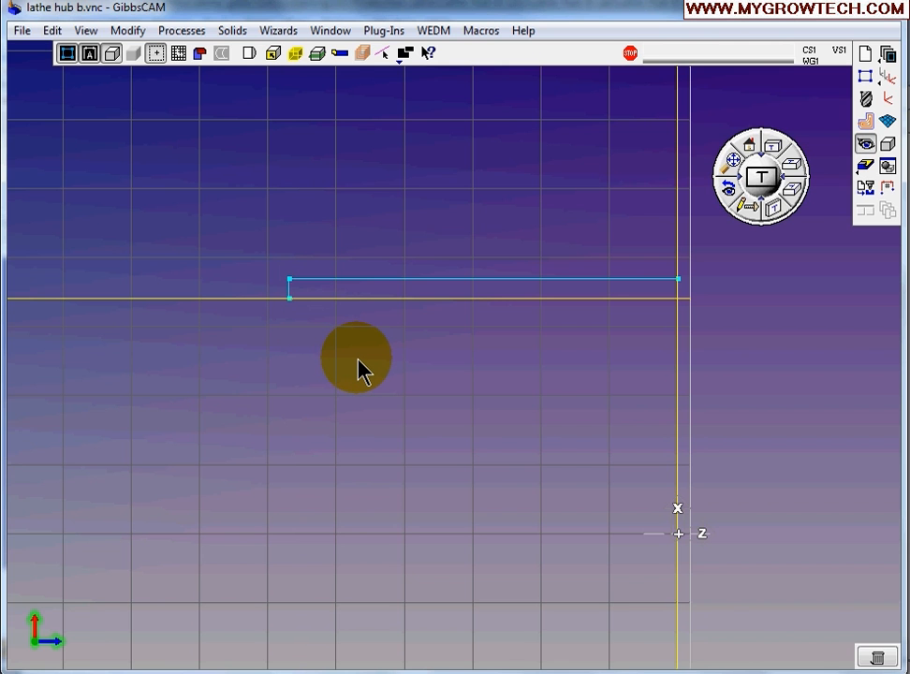
Check the relief corner in the HyperSnap drawing, and in GibbsCAM create a 45° line through the point where Z -30 meets the 36 mm diameter line.
left_click(1, 671)
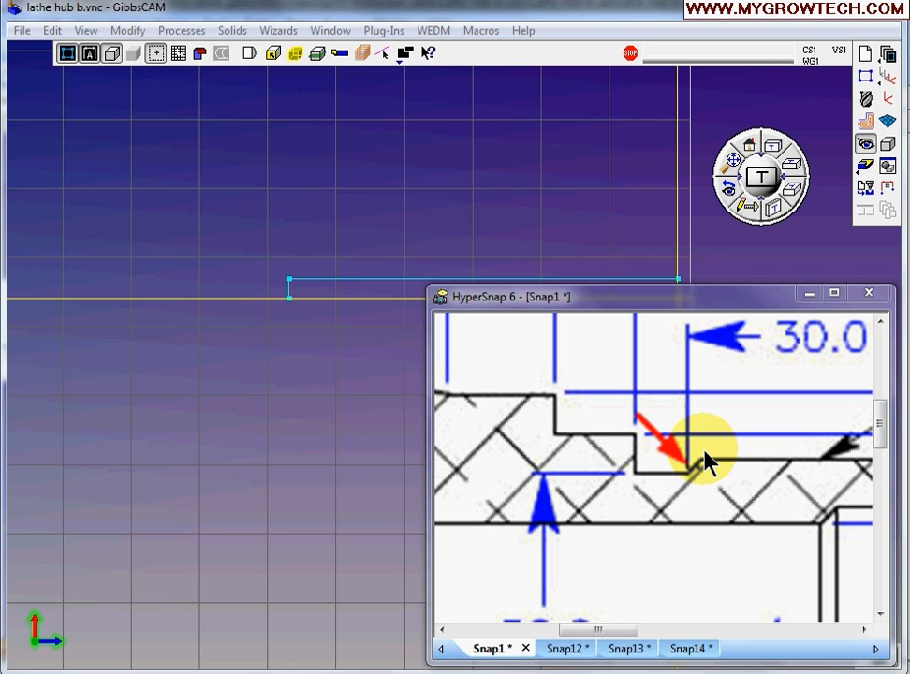
left_click(497, 192)
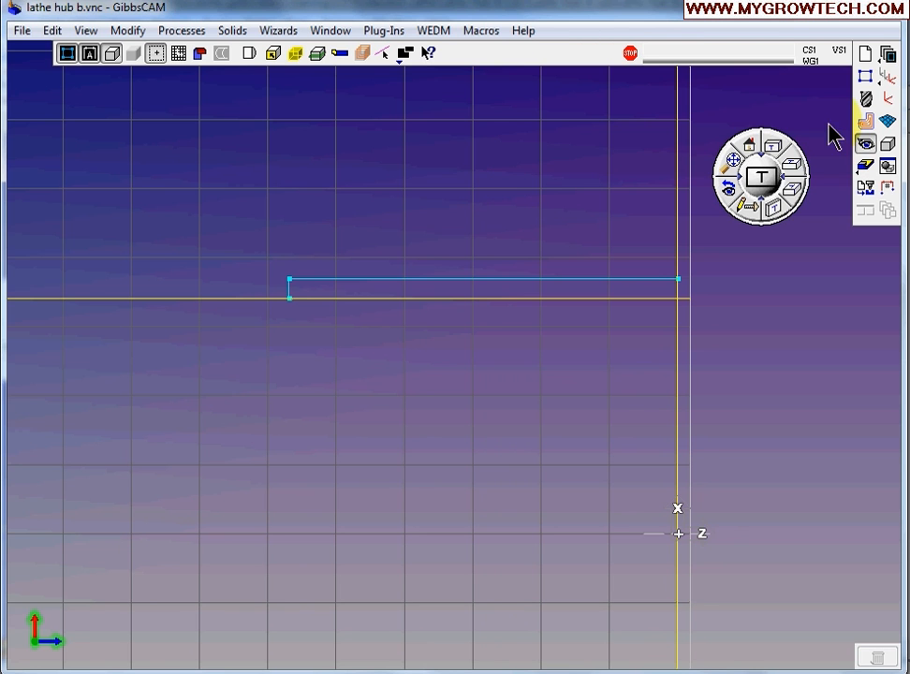
left_click(865, 81)
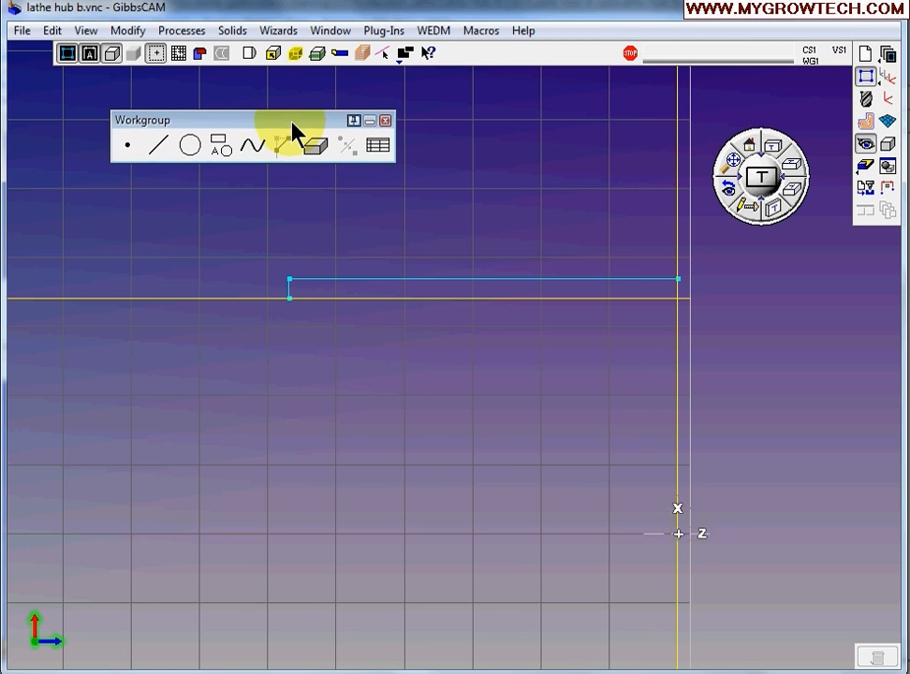
left_click(159, 145)
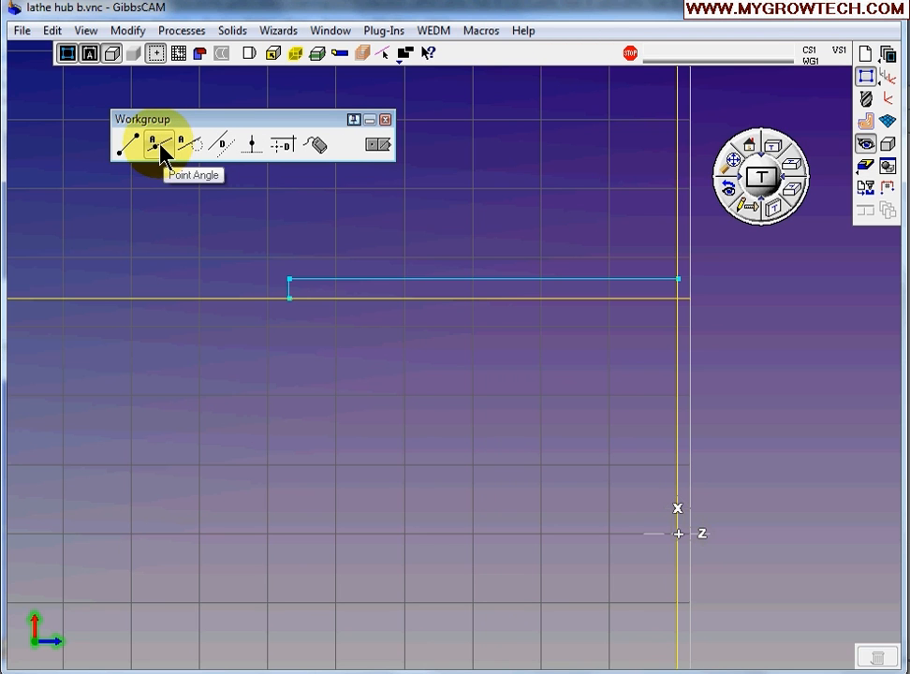
left_click(161, 150)
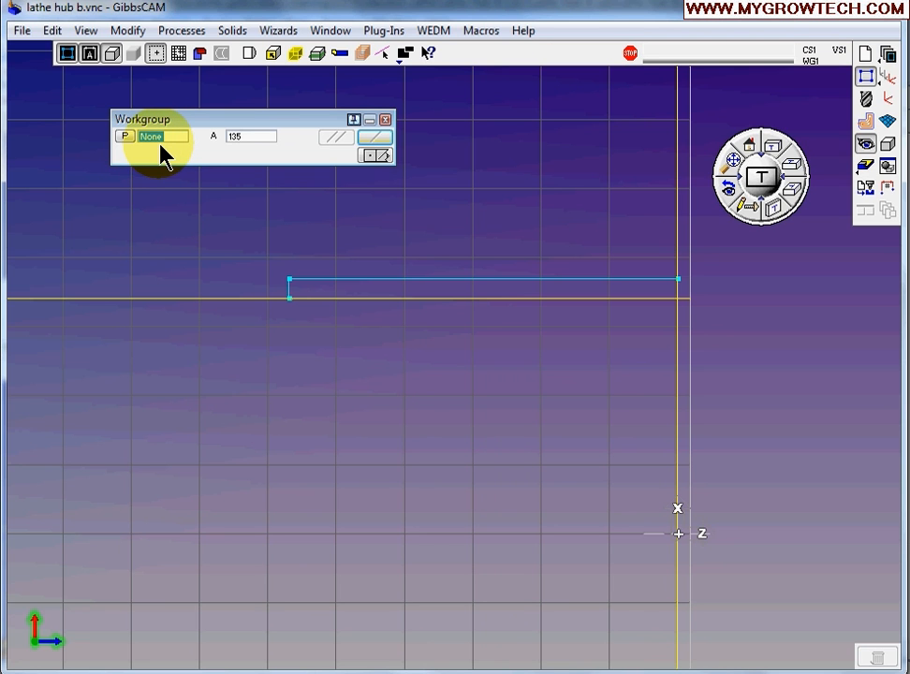
left_click(290, 299)
double_click(255, 137)
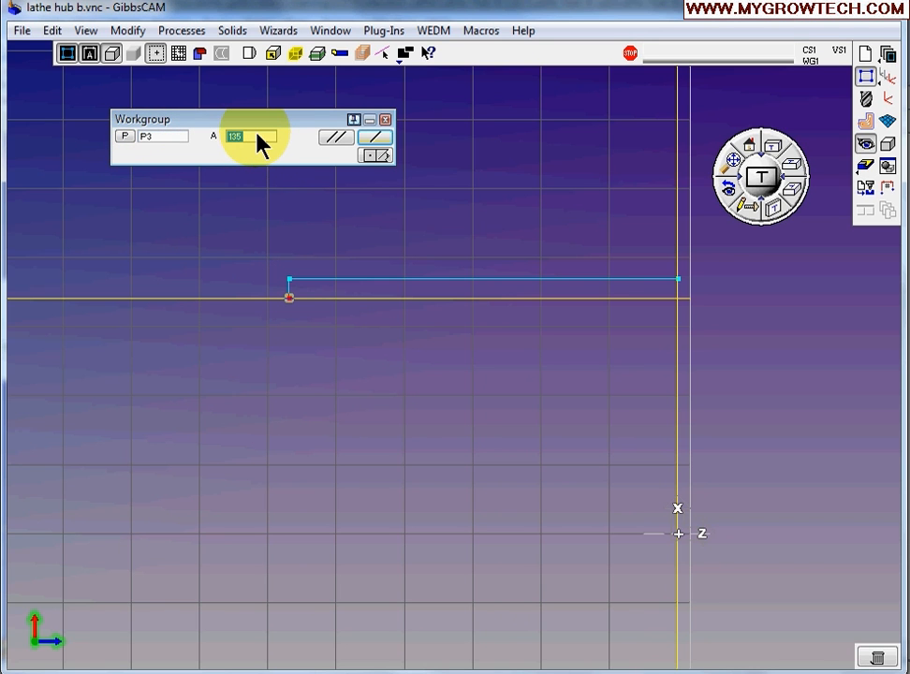
type("45")
left_click(338, 138)
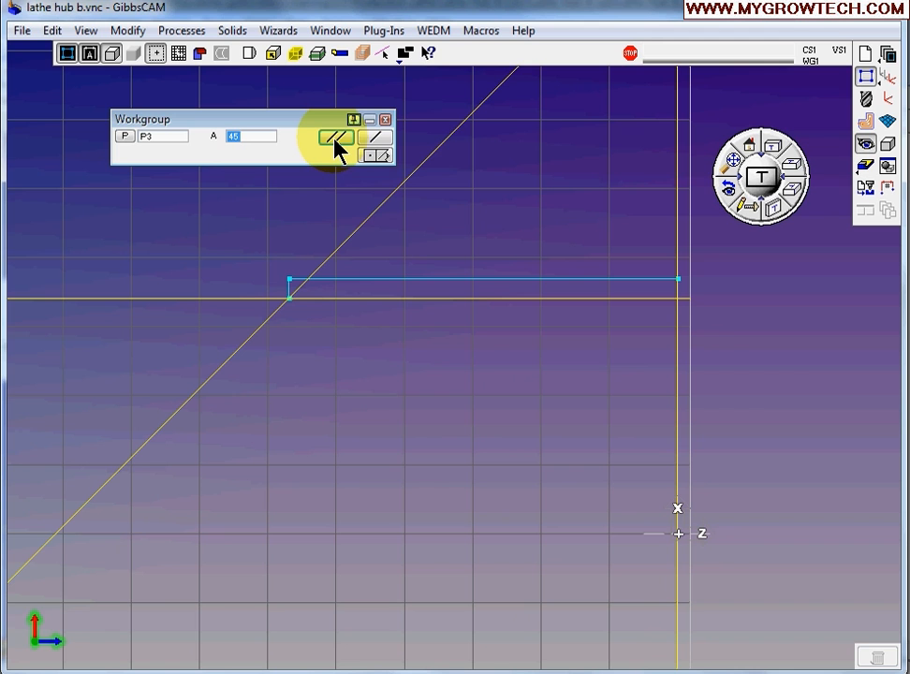
left_click(386, 122)
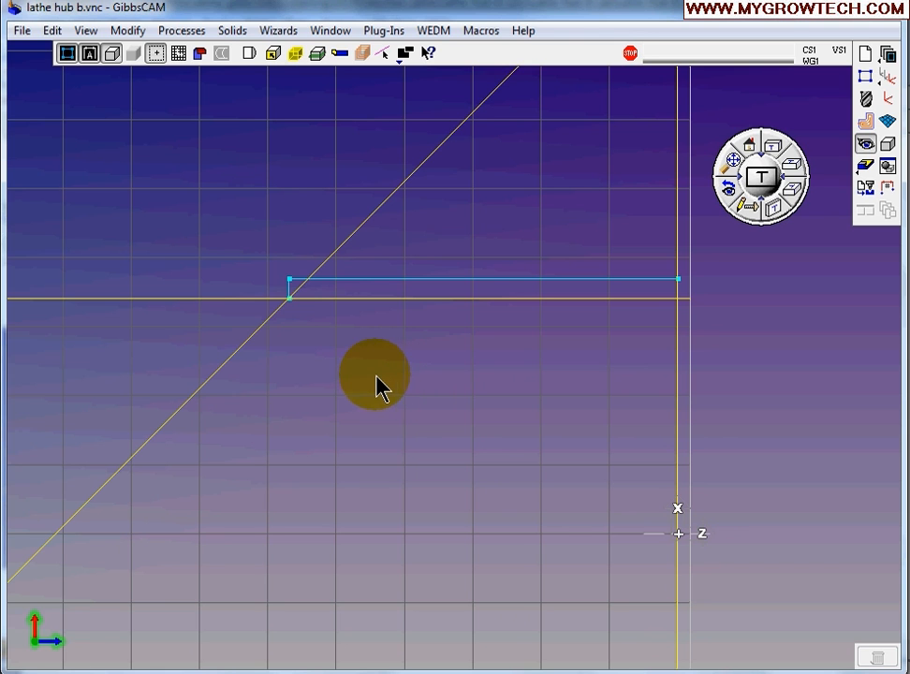
Delete the two connection points on the vertical line at Z -30 to disconnect it from the 39 mm and 36 mm diameter lines.
left_click(290, 279)
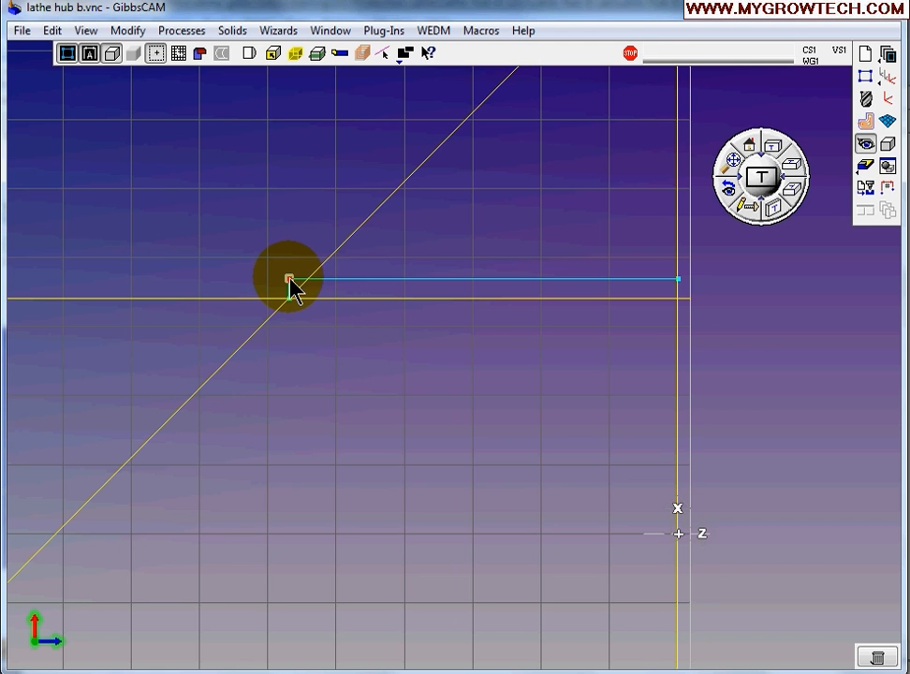
key("Delete")
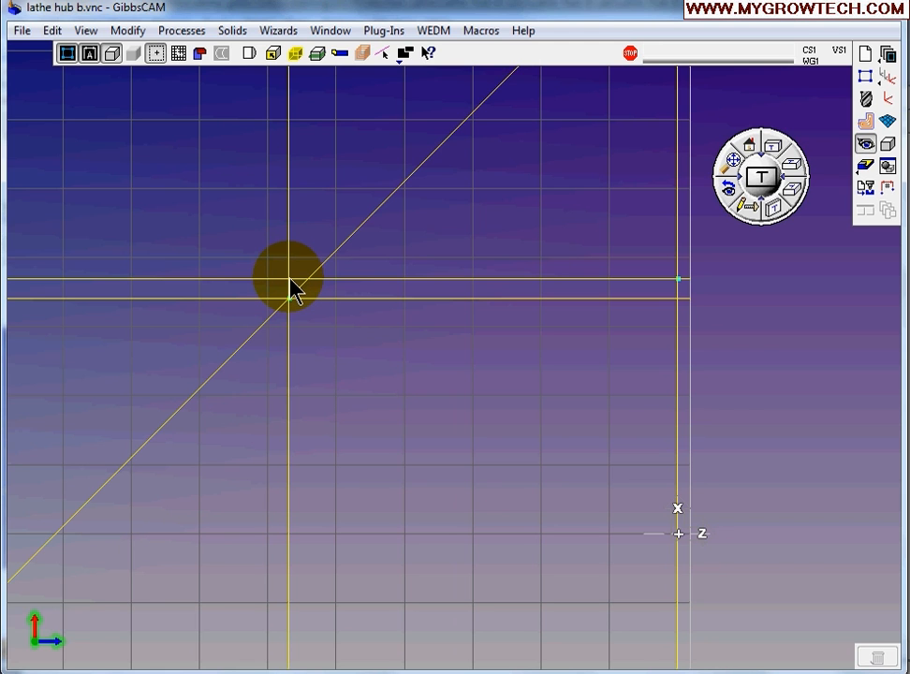
left_click(291, 299)
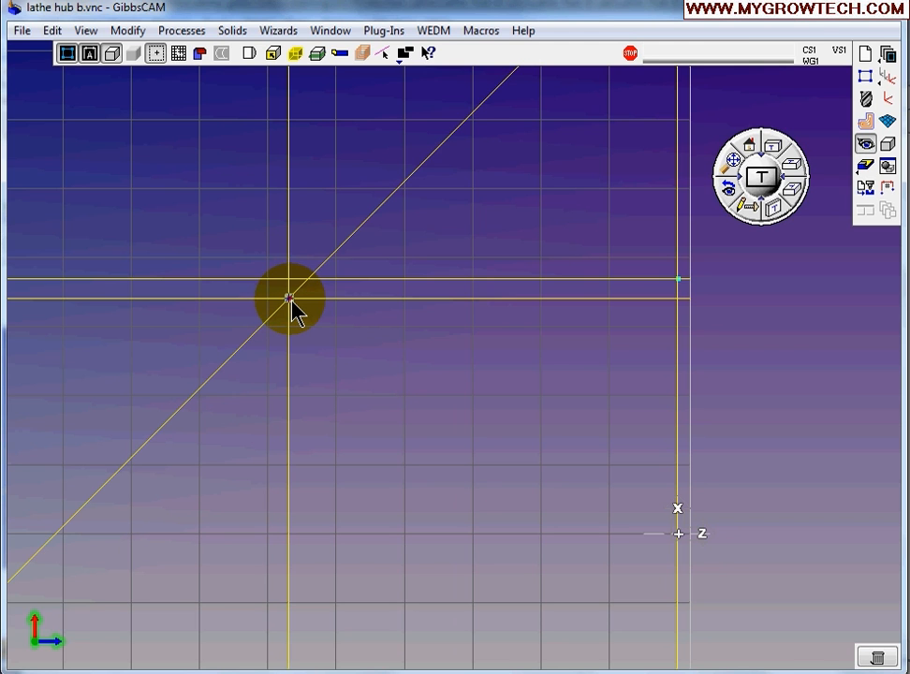
key("Delete")
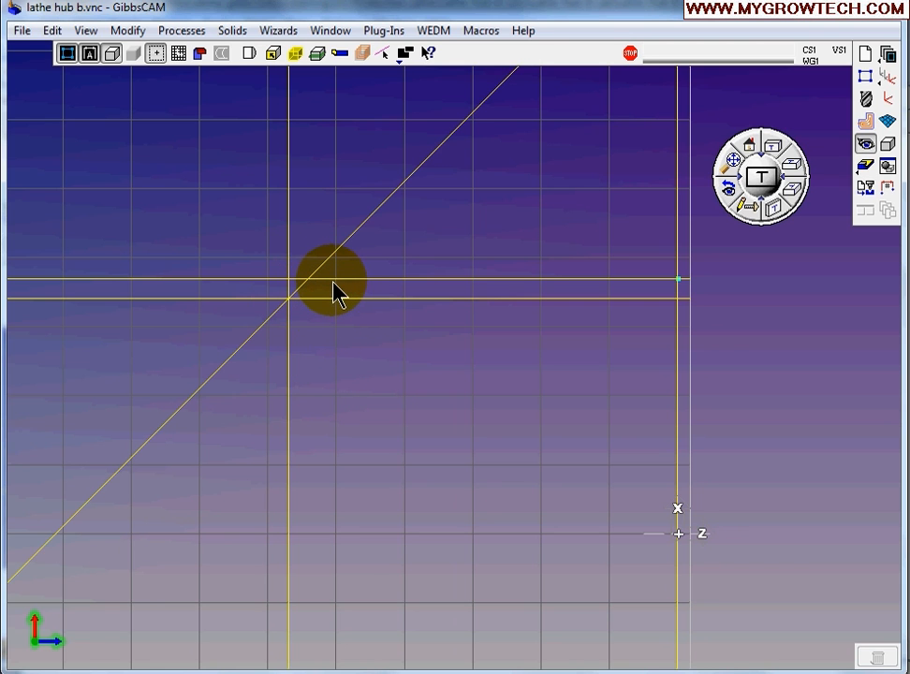
Connect the 39 mm diameter line with the 45° line at their intersection.
left_click(326, 280)
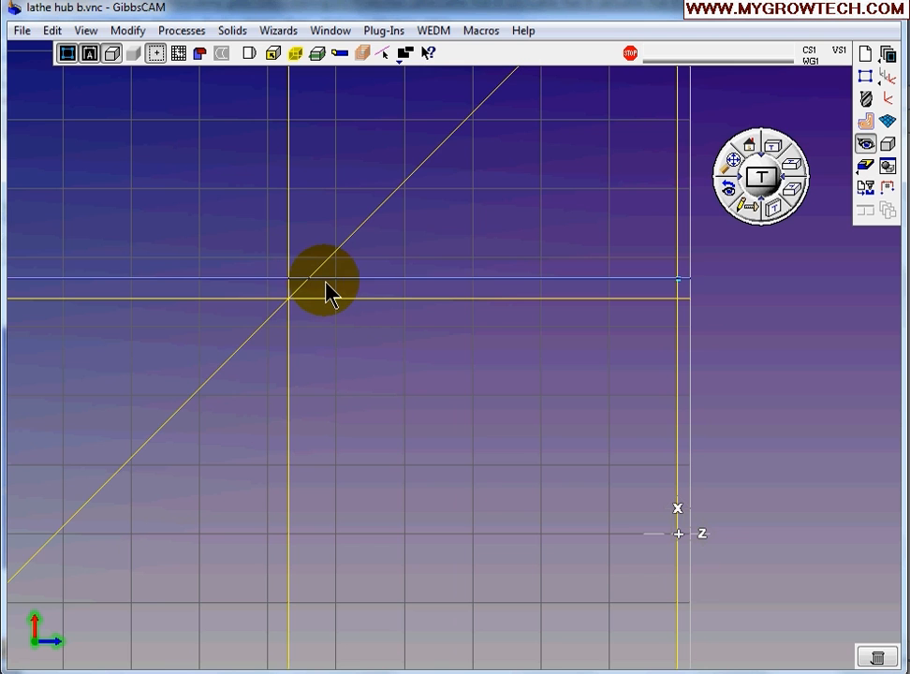
left_click(303, 281, "shift")
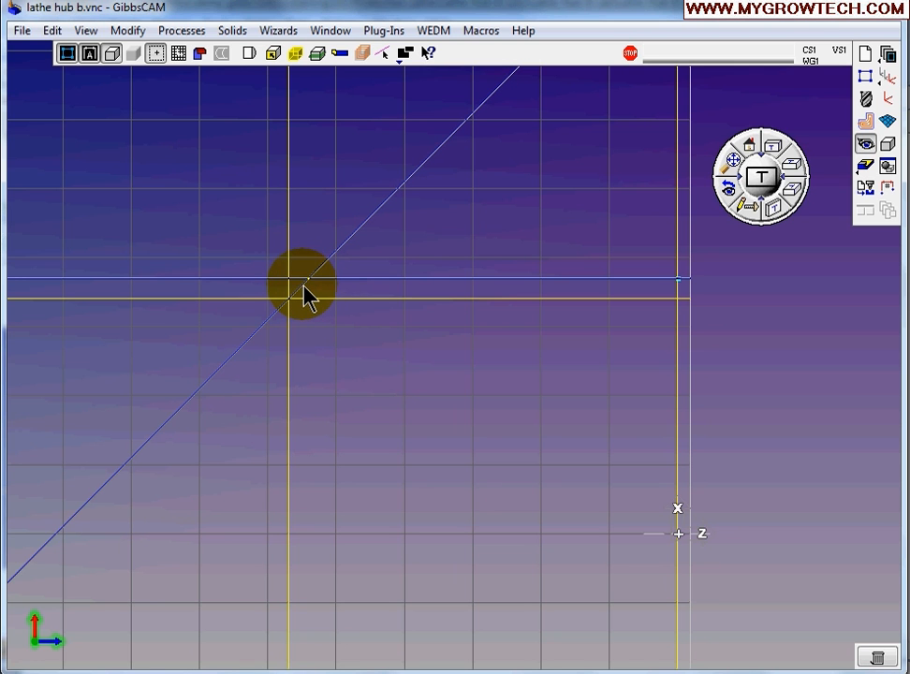
right_click(303, 283)
left_click(342, 296)
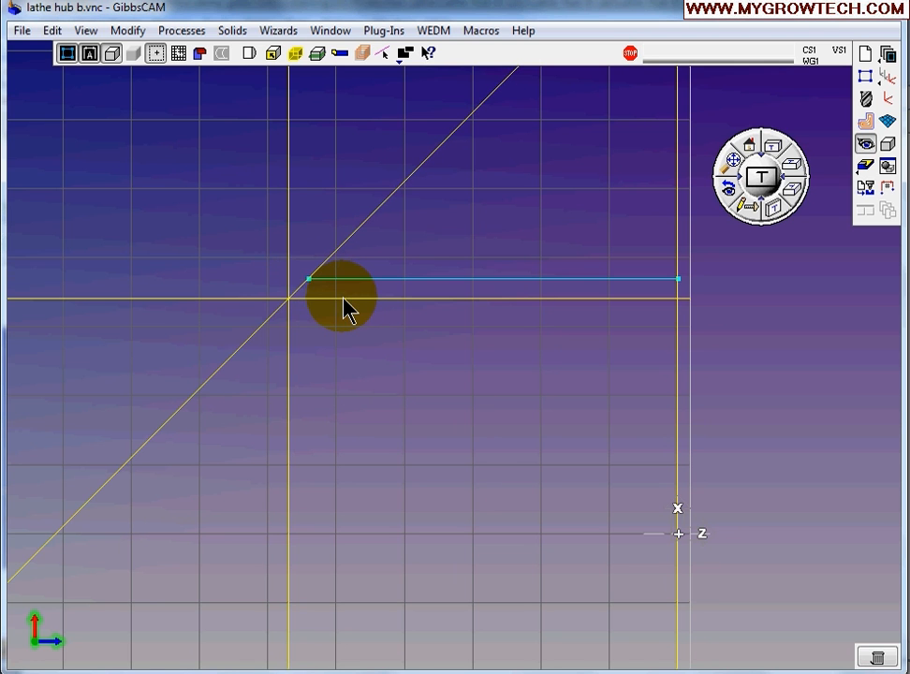
Connect the 45° line with the 36 mm diameter line and delete the leftover vertical line at Z -30.
left_click(301, 296)
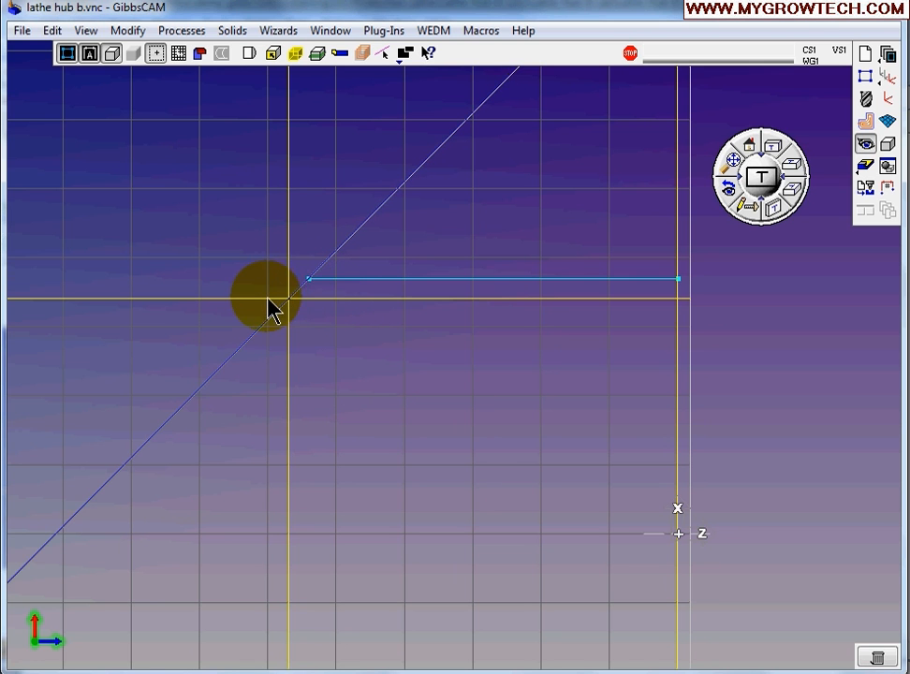
left_click(268, 299, "shift")
right_click(266, 300)
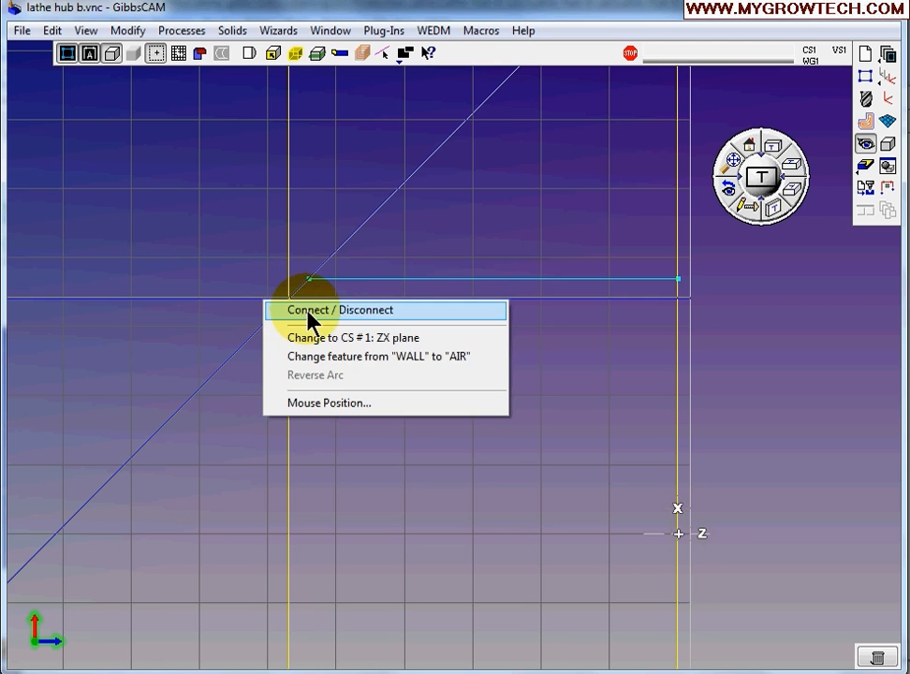
left_click(312, 310)
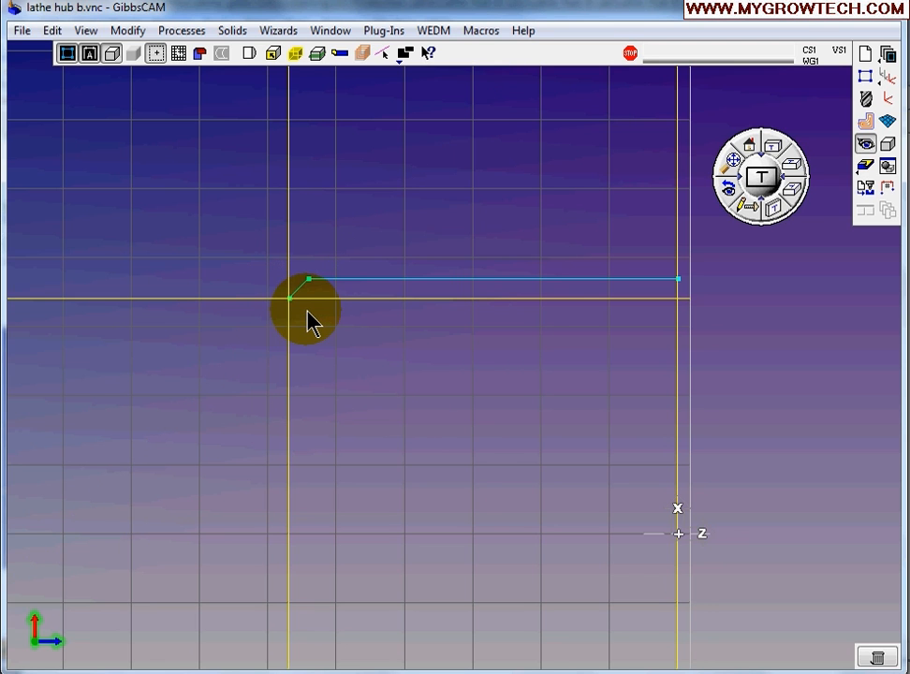
left_click(290, 223)
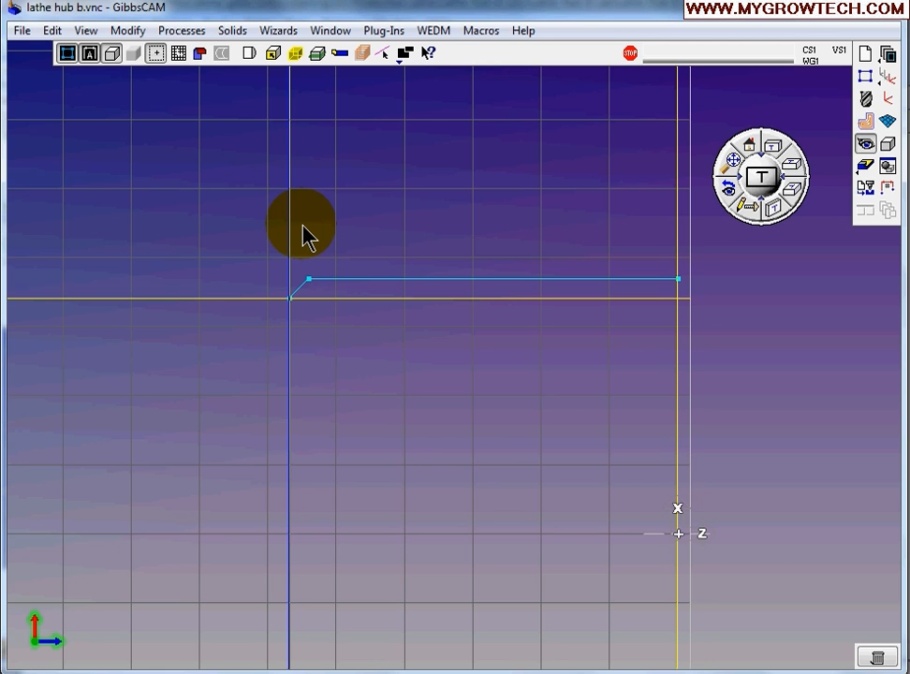
key("Delete")
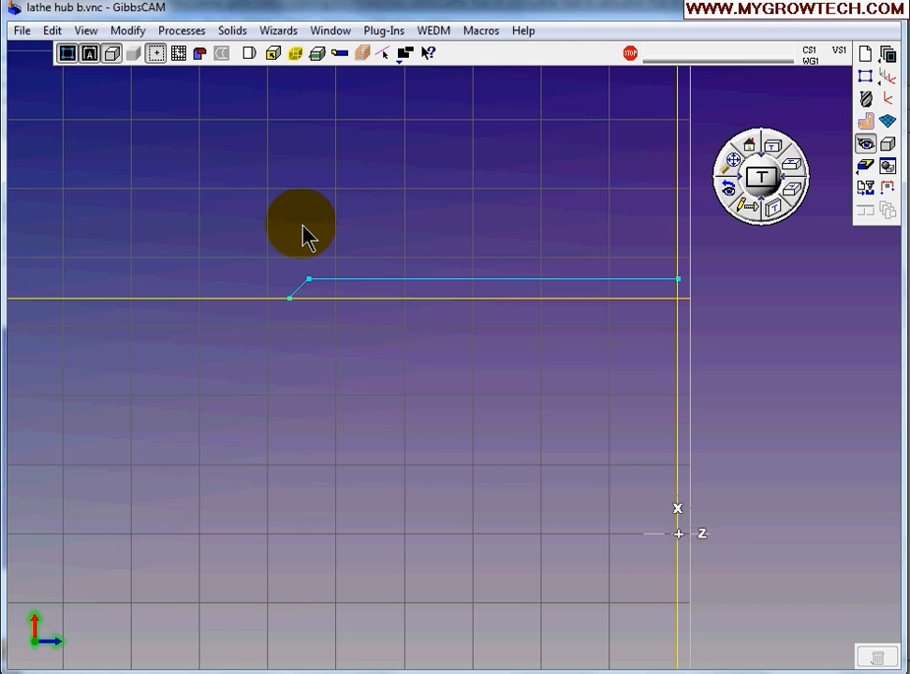
Check the next shoulder's dimensions in the HyperSnap drawing, and create a vertical line at Z -36 in GibbsCAM.
key("alt+Tab")
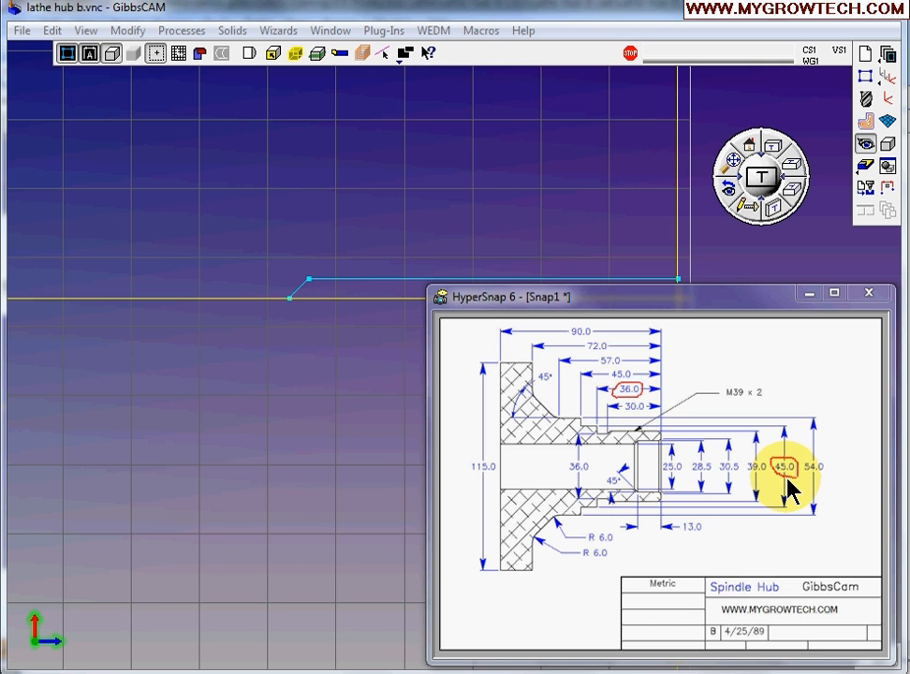
left_click(429, 368)
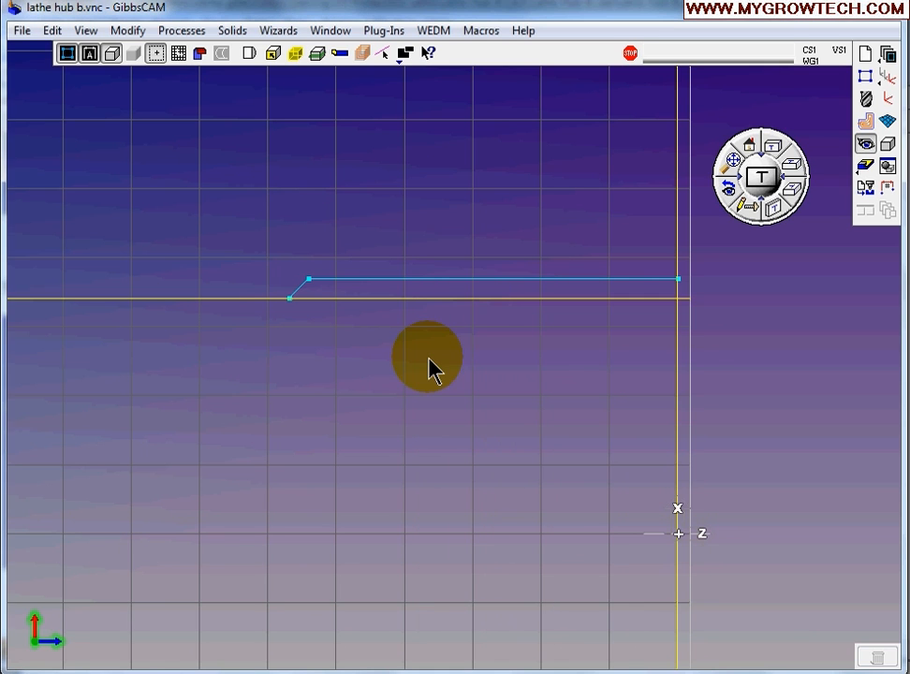
left_click(867, 77)
left_click(161, 147)
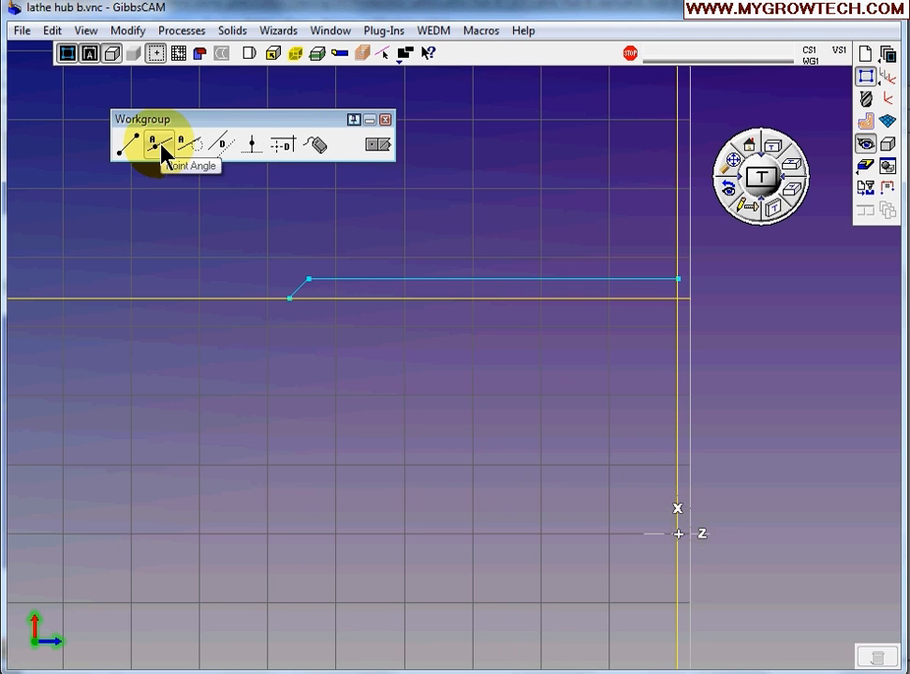
left_click(284, 148)
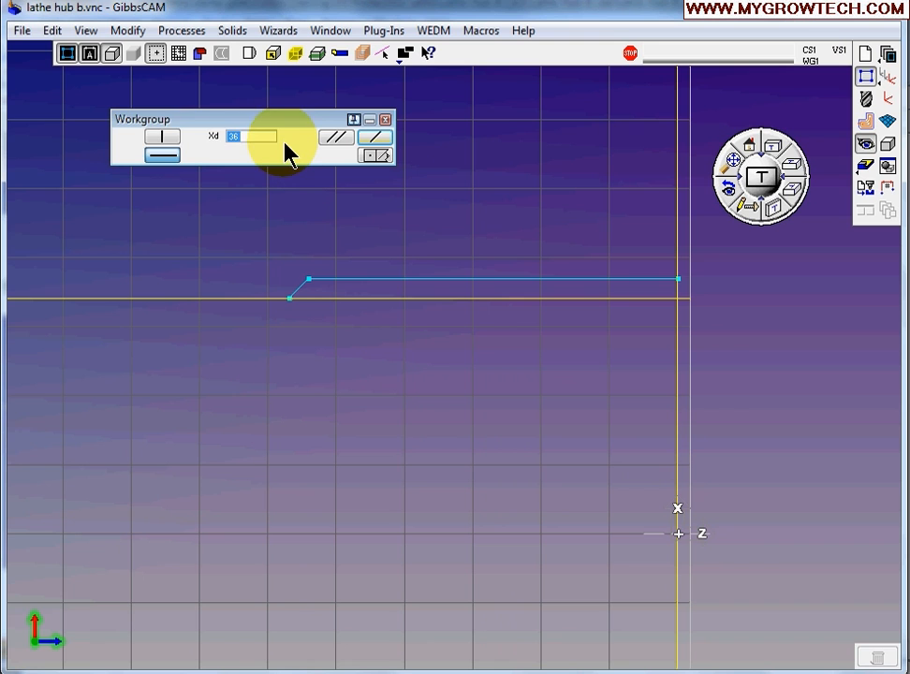
left_click(163, 140)
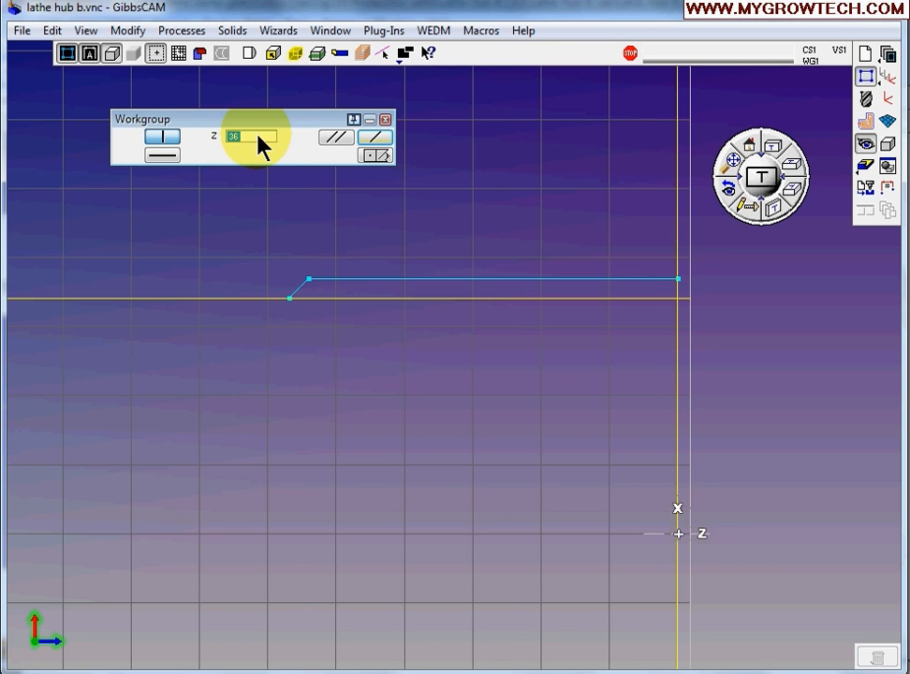
type("-36")
left_click(336, 139)
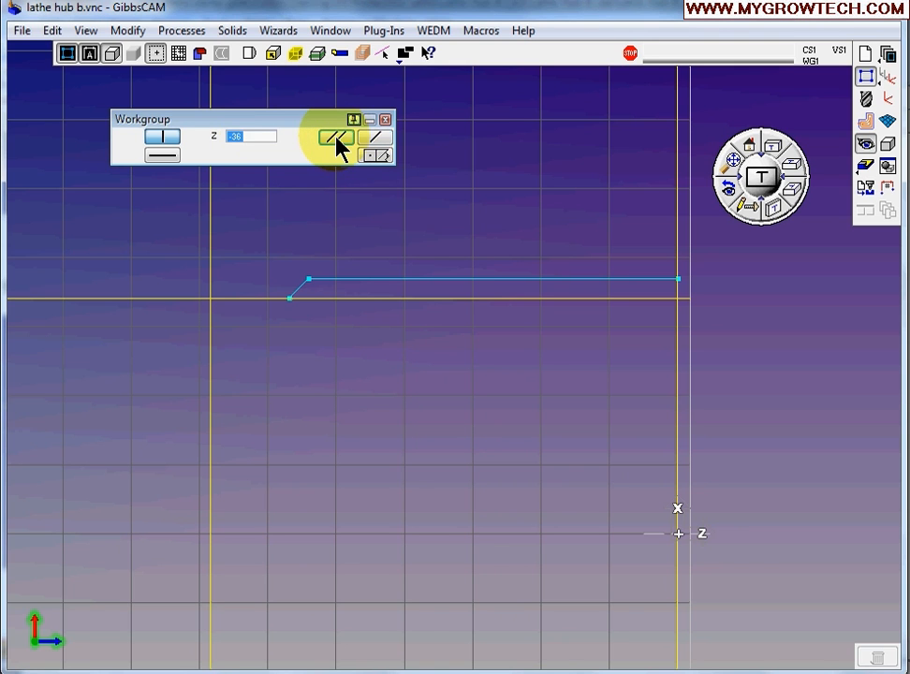
Create a horizontal line at diameter 45 for the next shoulder and close the geometry palette.
left_click(164, 157)
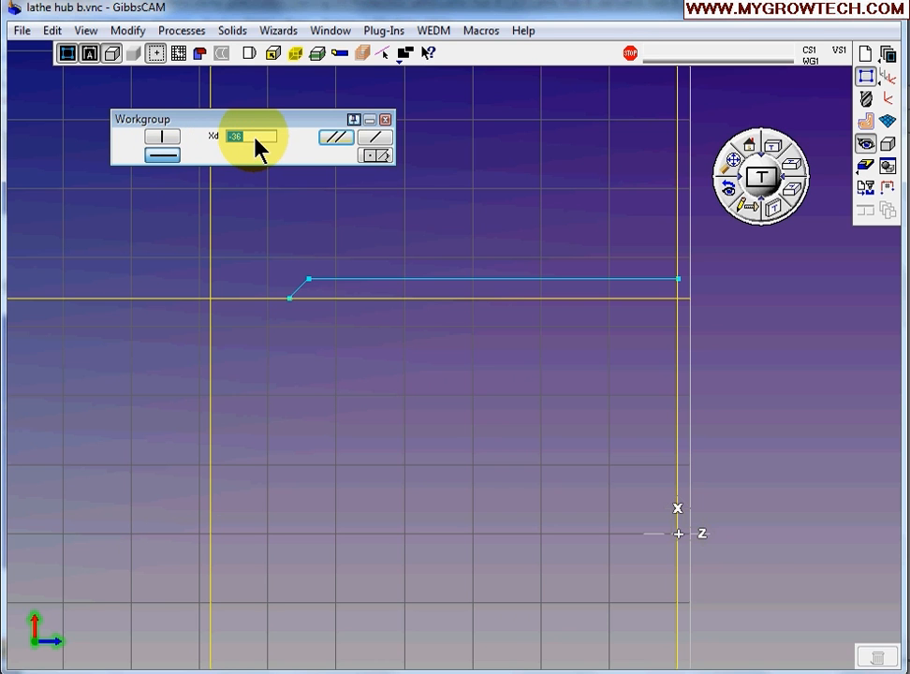
type("45")
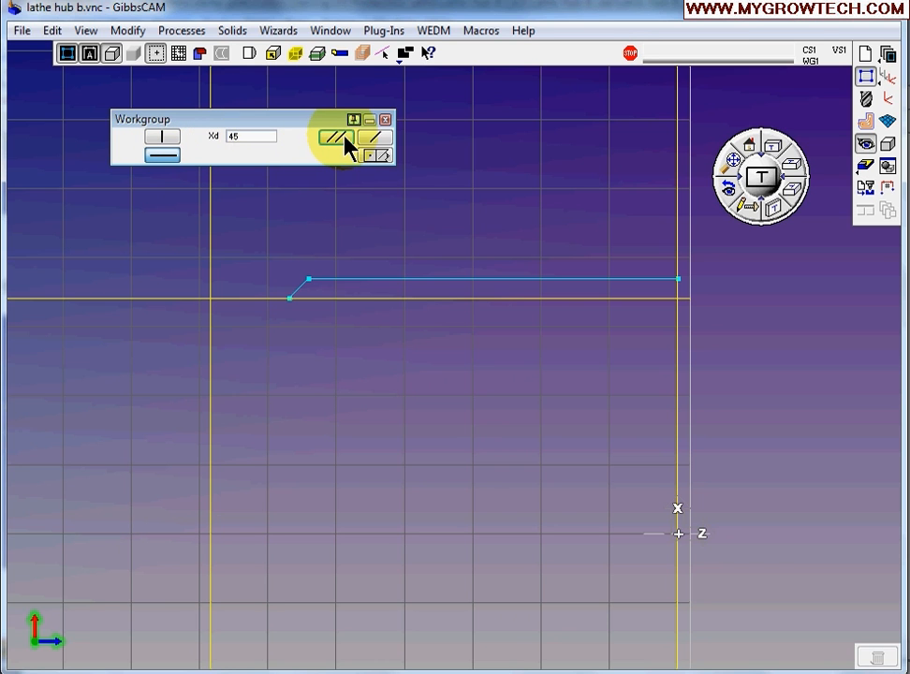
left_click(345, 138)
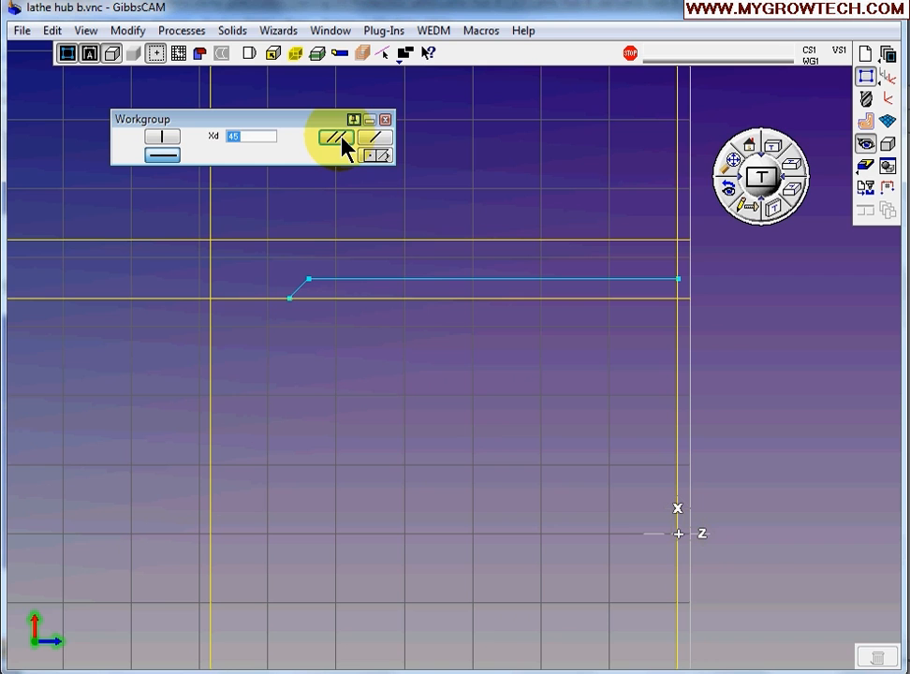
left_click(387, 123)
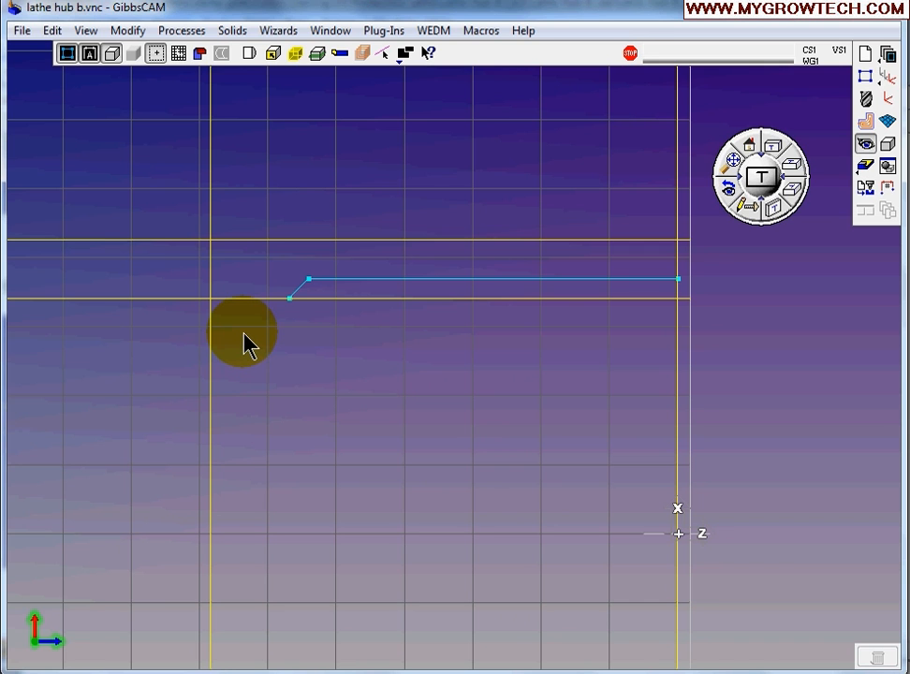
Connect the vertical line at Z -36 with the 36 mm diameter line to trim the relief segment.
left_click(211, 321)
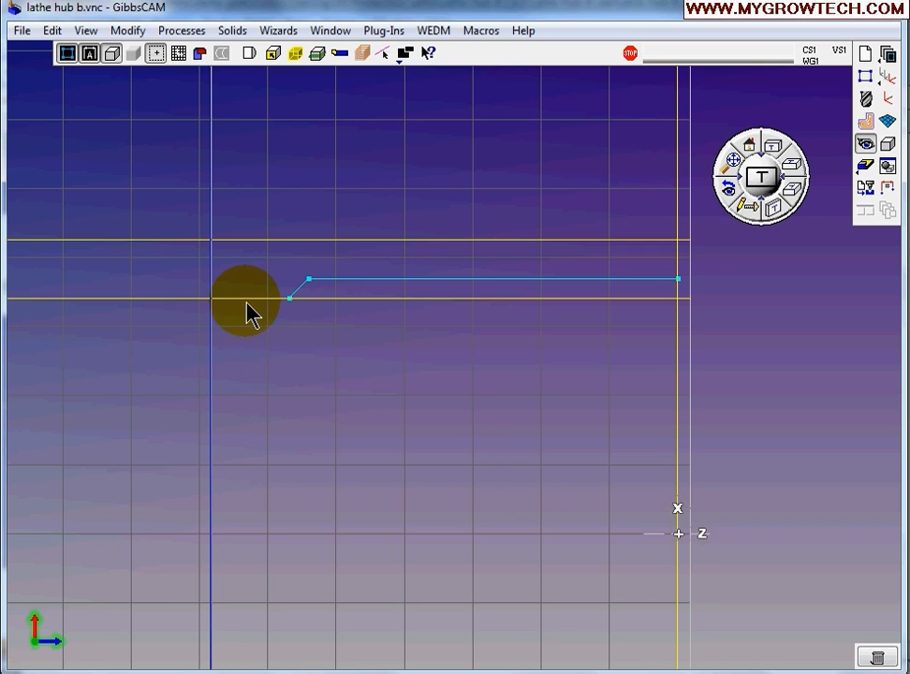
left_click(247, 301, "shift")
right_click(248, 303)
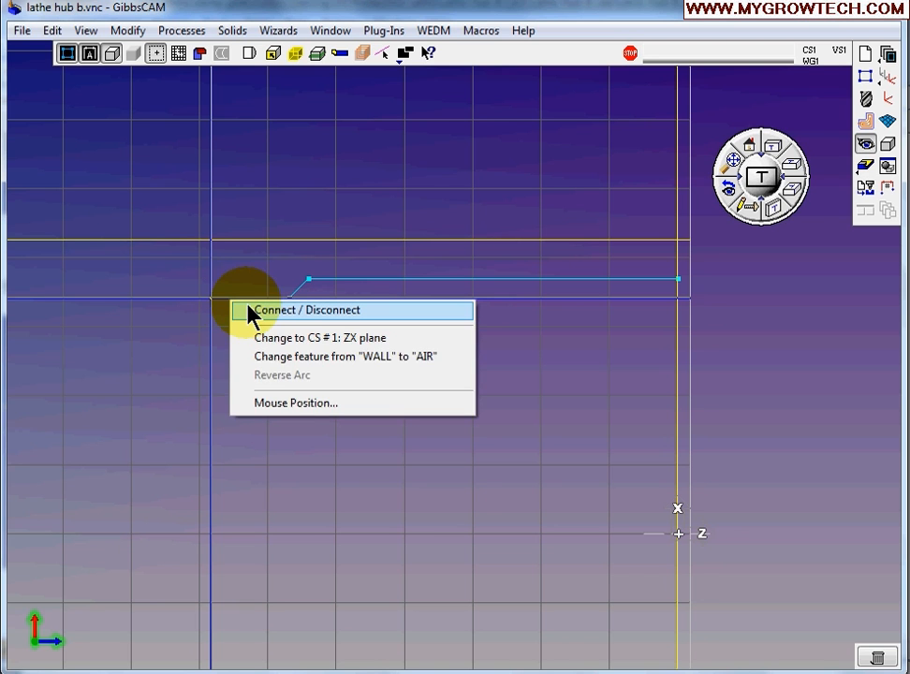
left_click(254, 310)
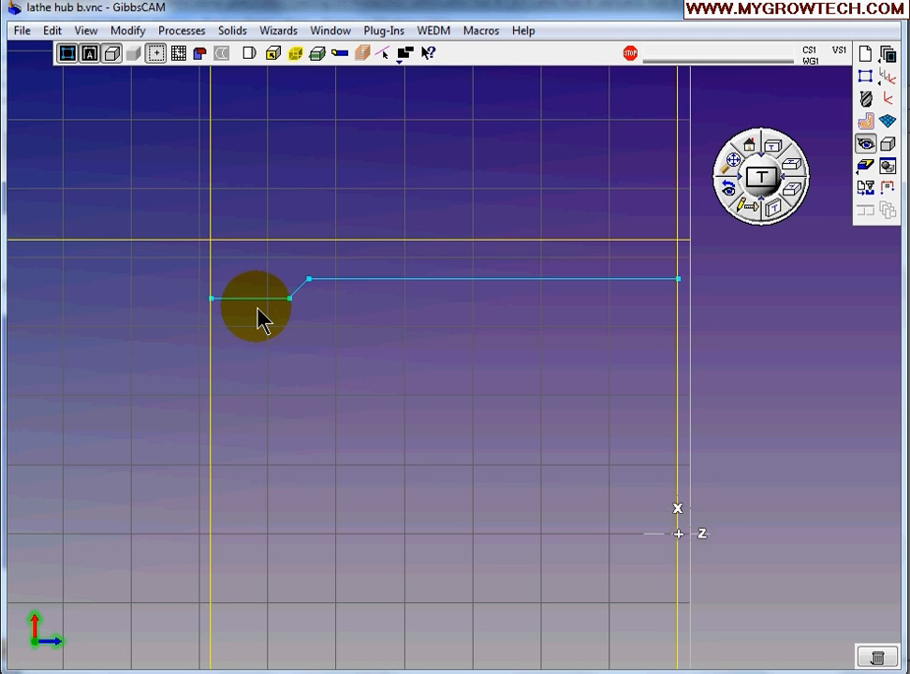
Connect the vertical line at Z -36 with the 45 mm diameter line to form the shoulder corner.
left_click(212, 269)
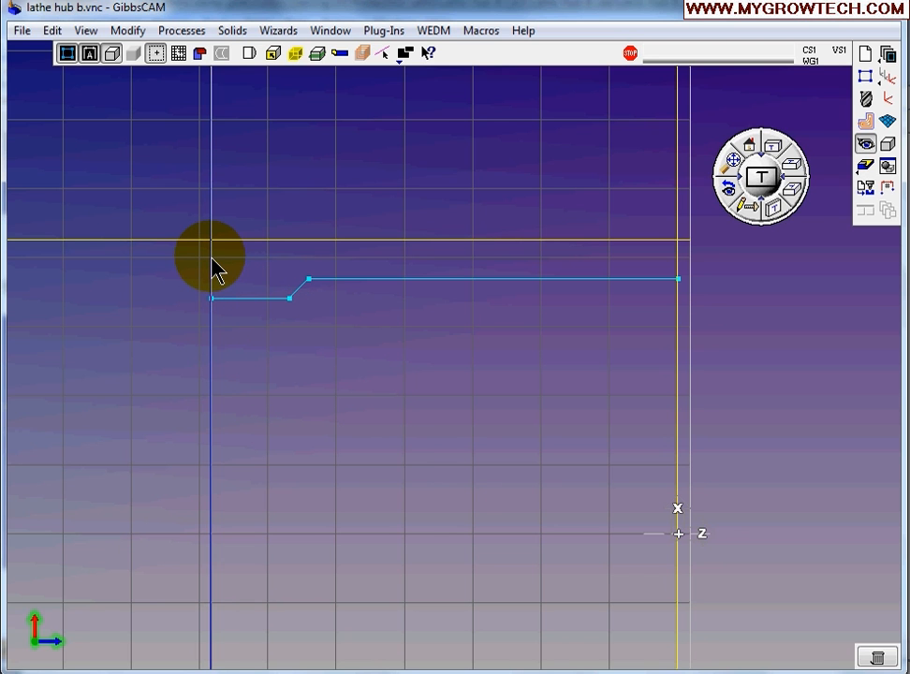
left_click(186, 240)
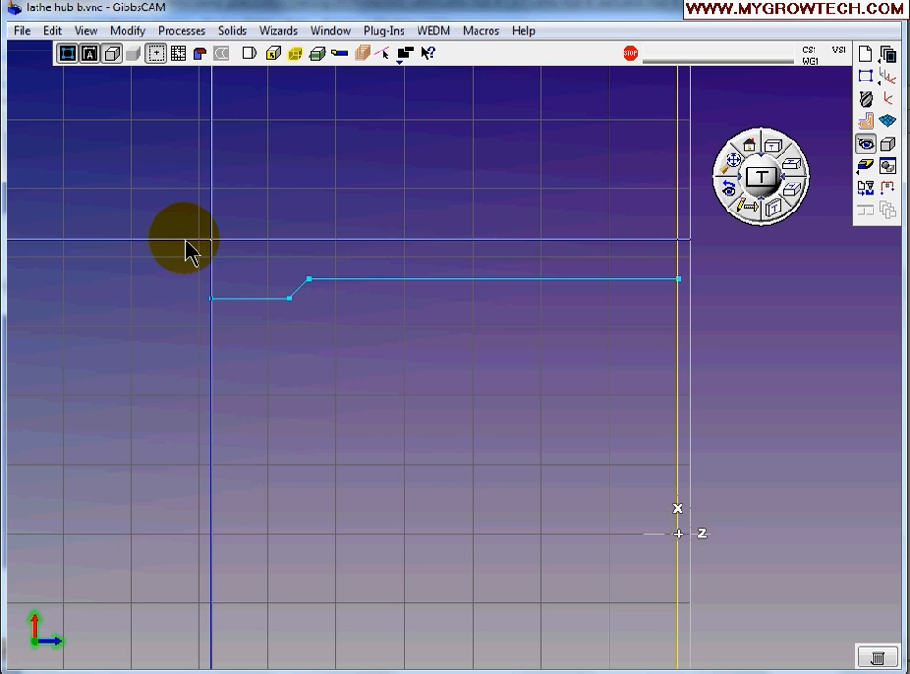
right_click(186, 241)
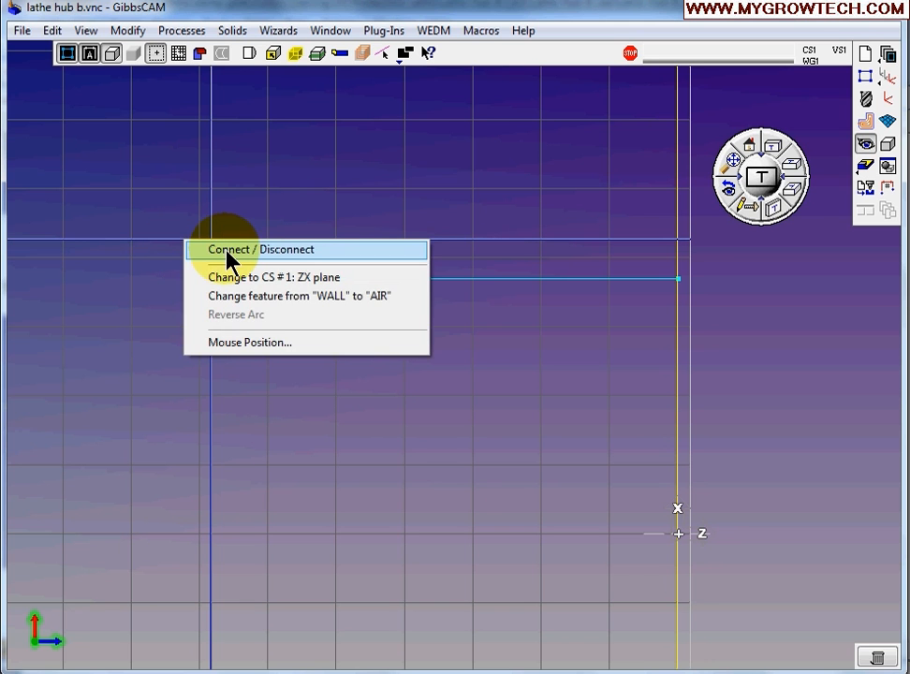
left_click(229, 250)
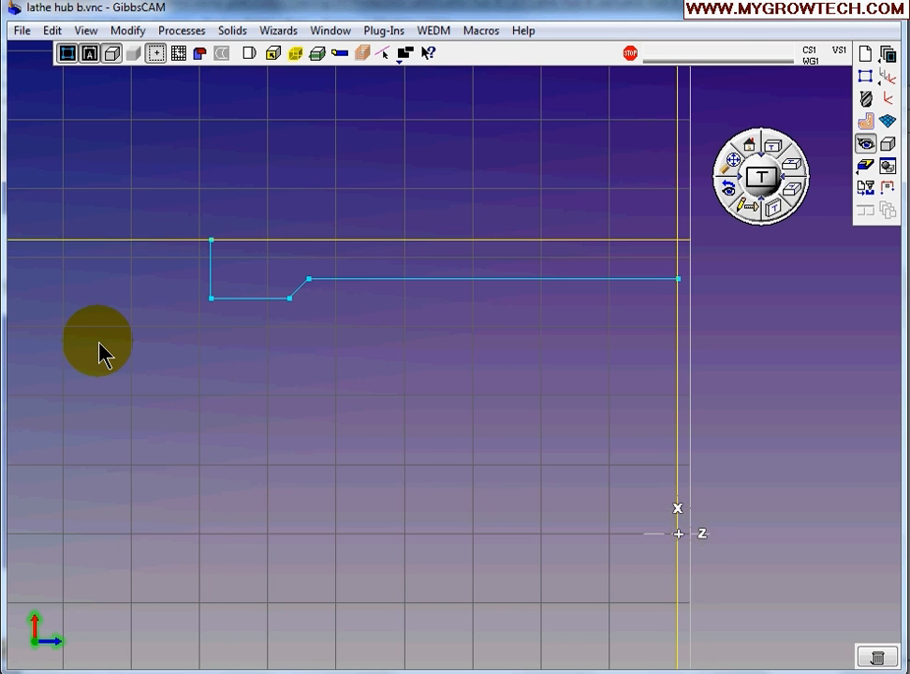
Check the following shoulder's dimensions in the HyperSnap drawing, and create a vertical line at Z -45 in GibbsCAM.
left_click(477, 670)
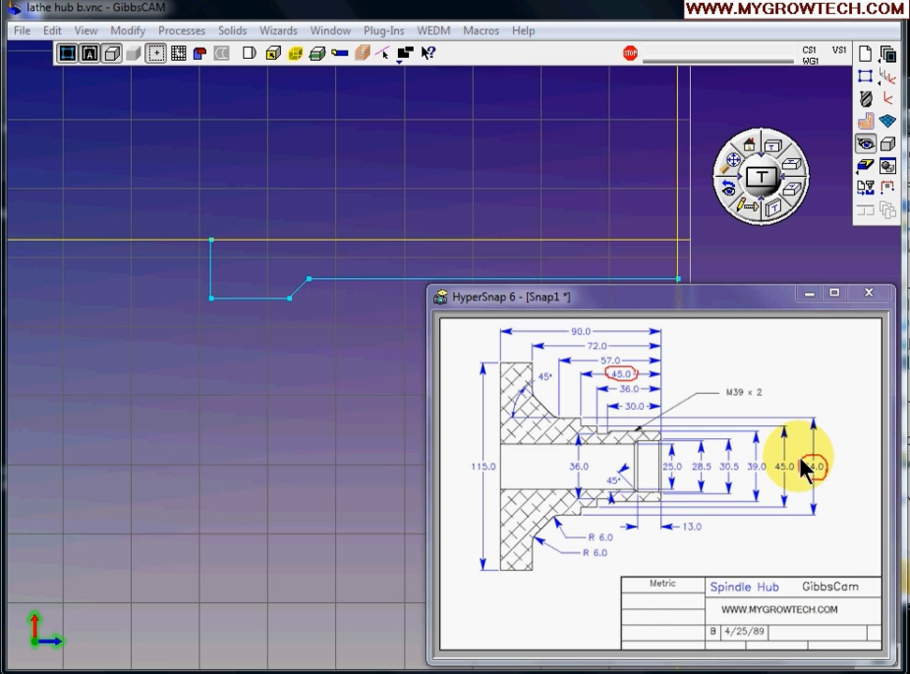
left_click(867, 79)
left_click_drag(272, 121, 353, 121)
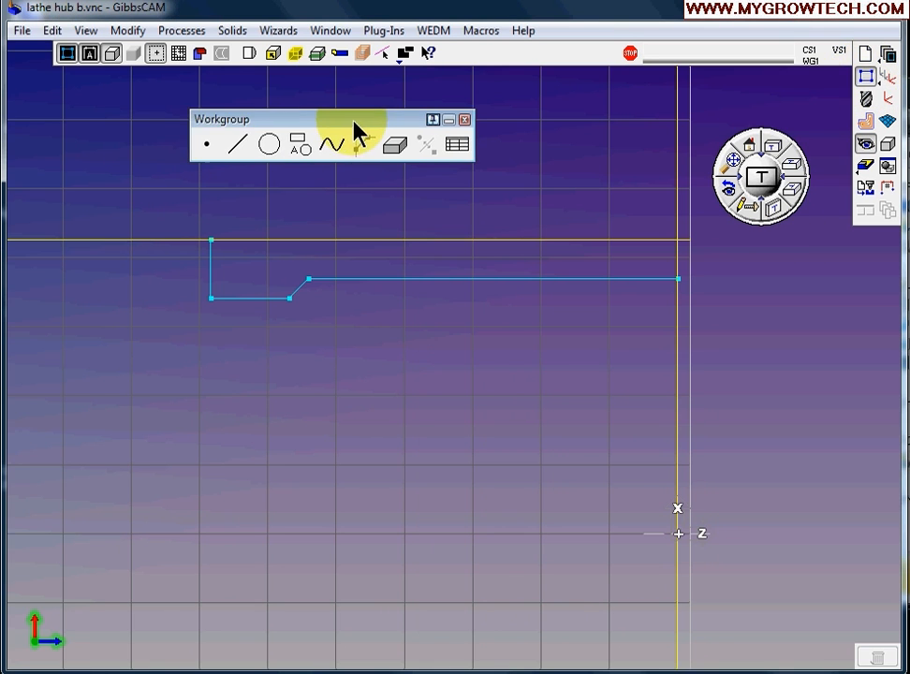
left_click(239, 146)
left_click_drag(291, 119, 381, 123)
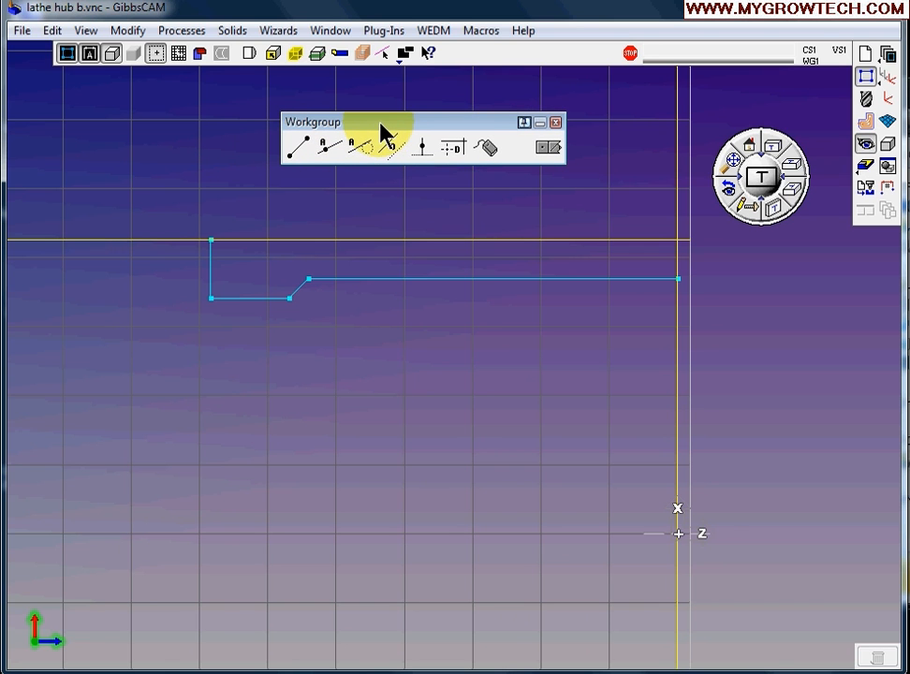
left_click(458, 150)
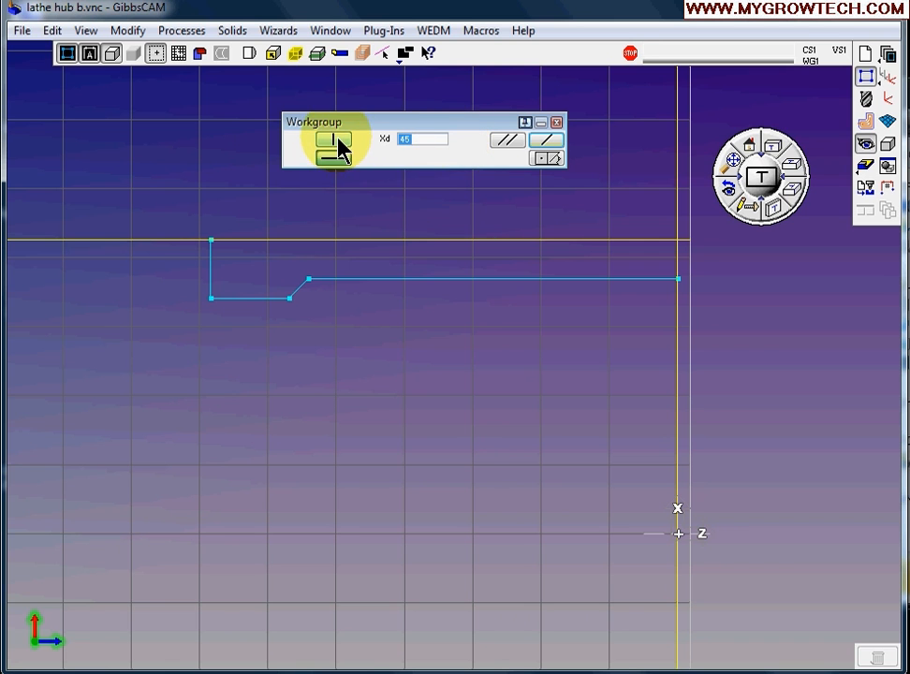
left_click(339, 139)
left_click(426, 141)
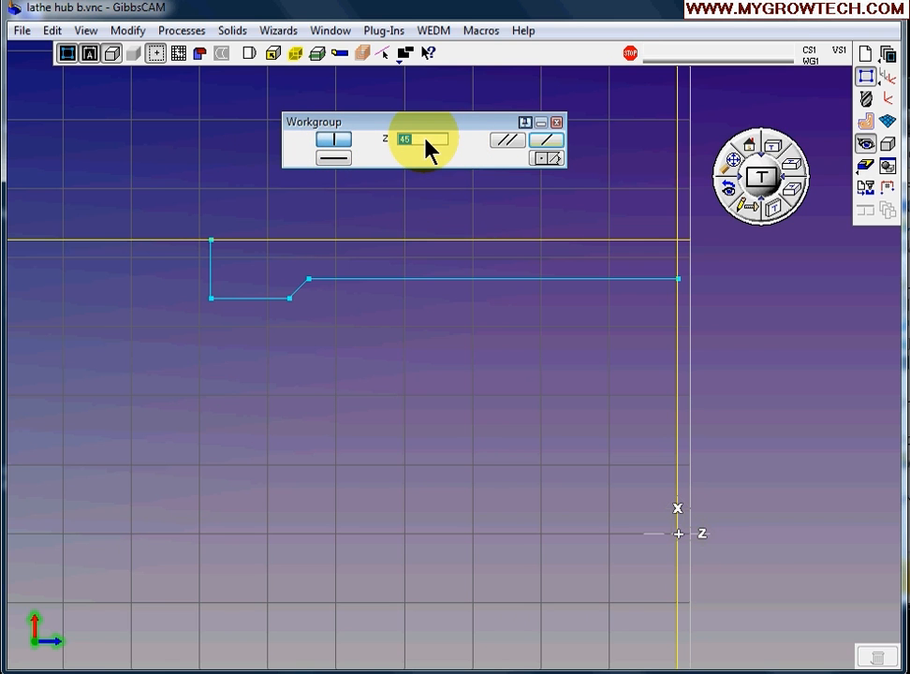
type(".")
type("45")
left_click(508, 141)
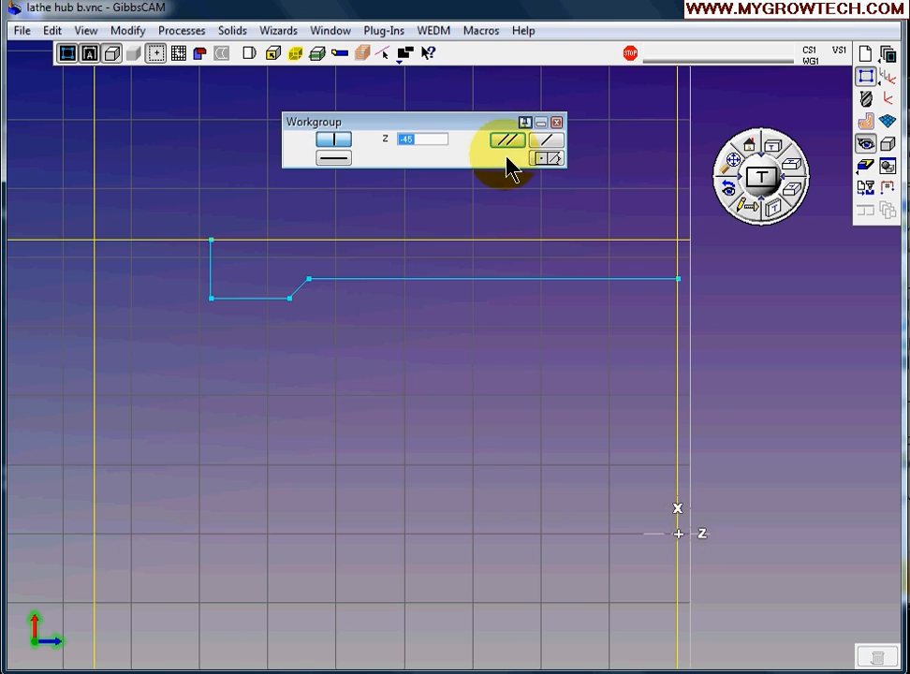
Create a horizontal line at diameter 54 and close the geometry palette.
left_click(335, 157)
left_click(433, 142)
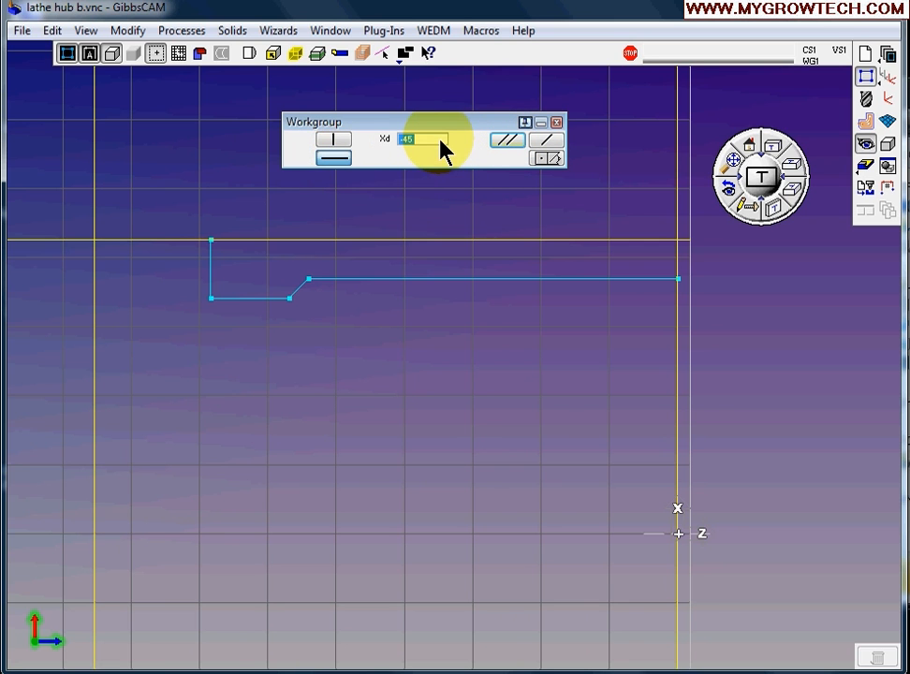
type("54")
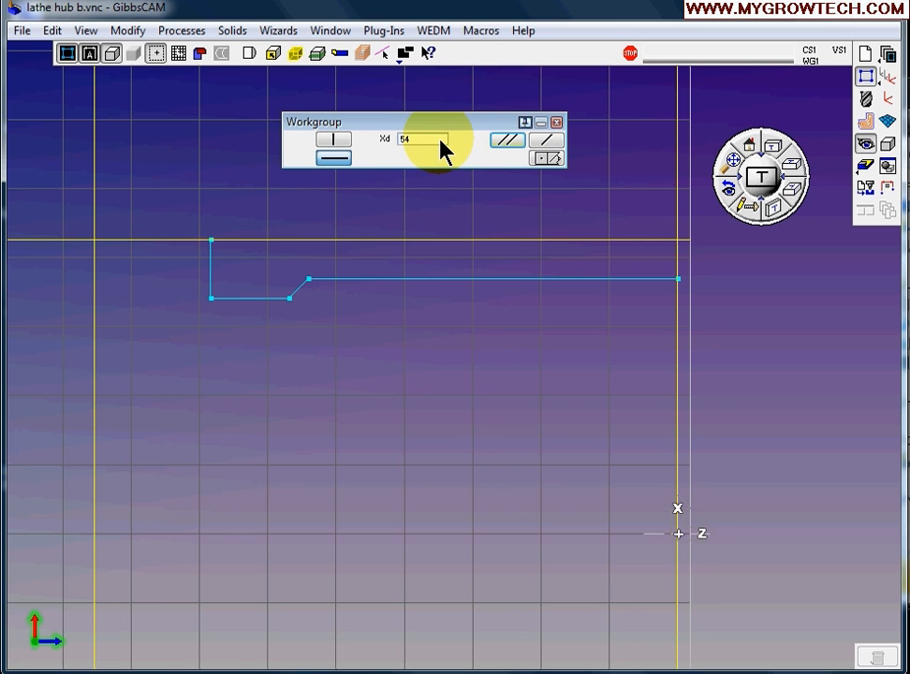
left_click(510, 142)
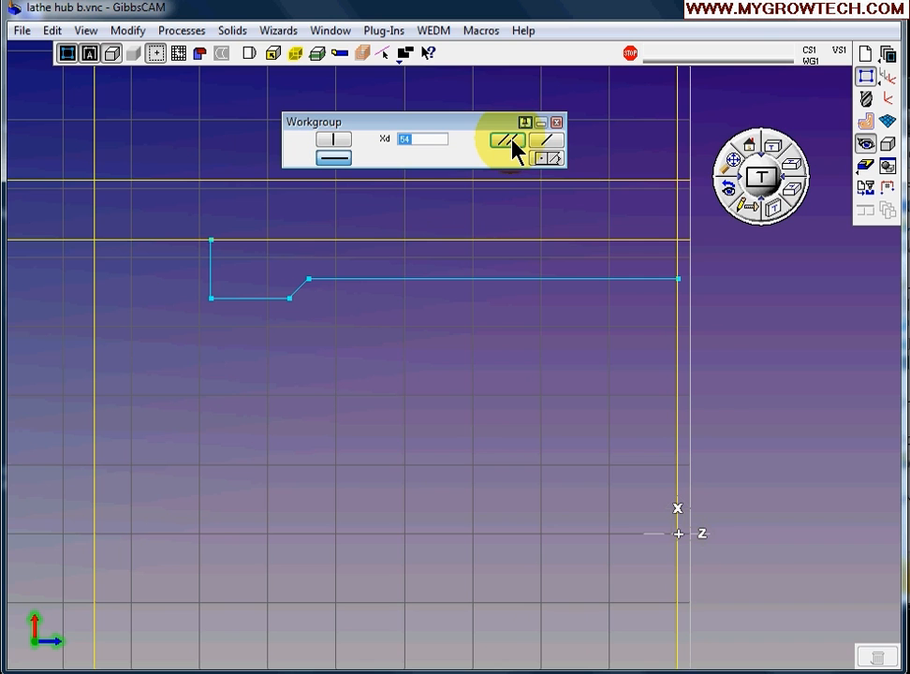
left_click(557, 124)
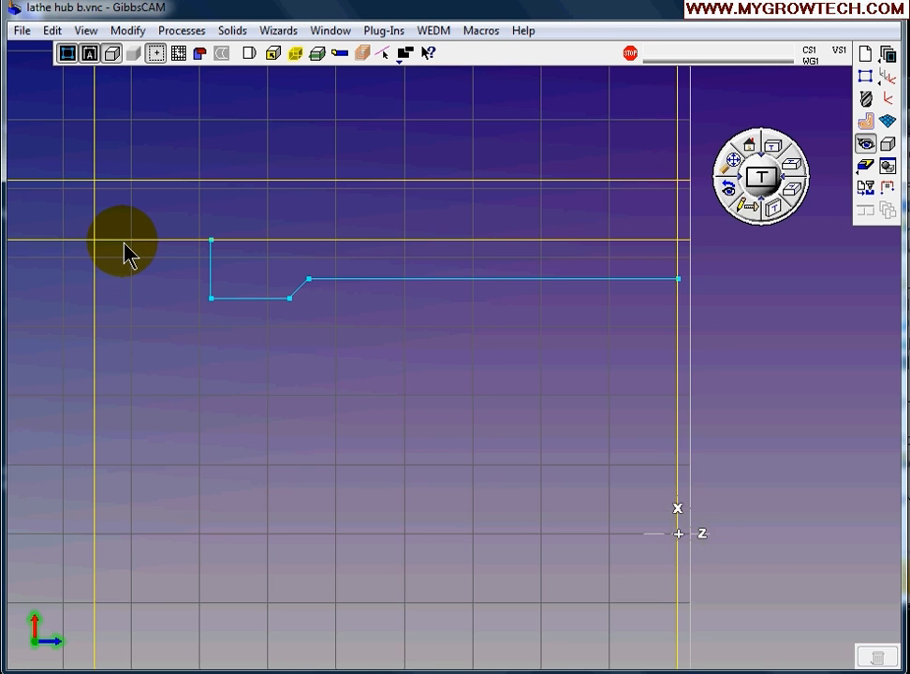
Connect the vertical line at Z -45 with the 45 mm diameter line and with the 54 mm diameter line.
right_click(97, 236)
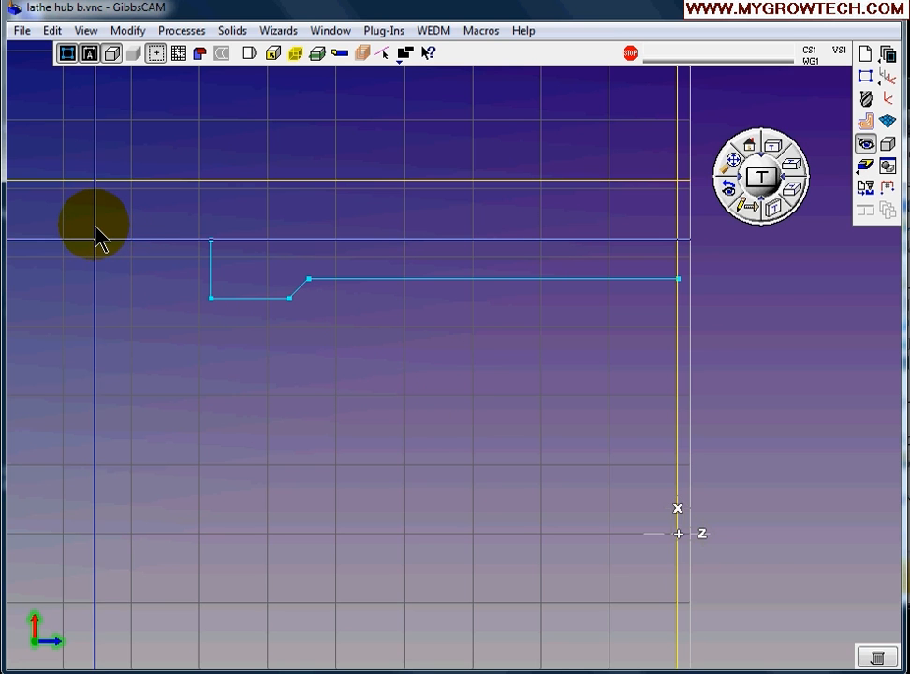
left_click(130, 238)
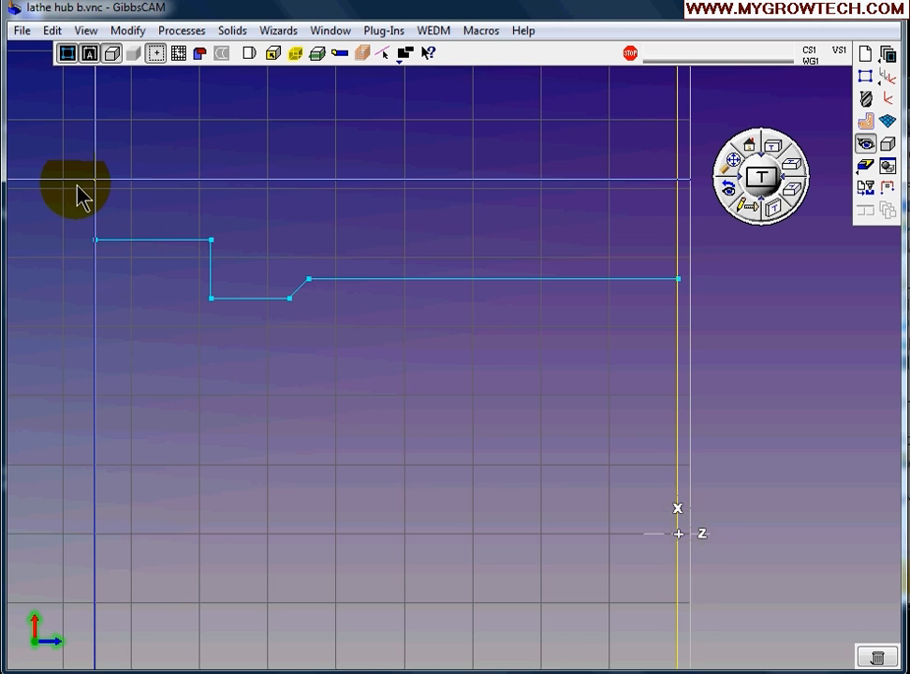
right_click(81, 183)
left_click(118, 195)
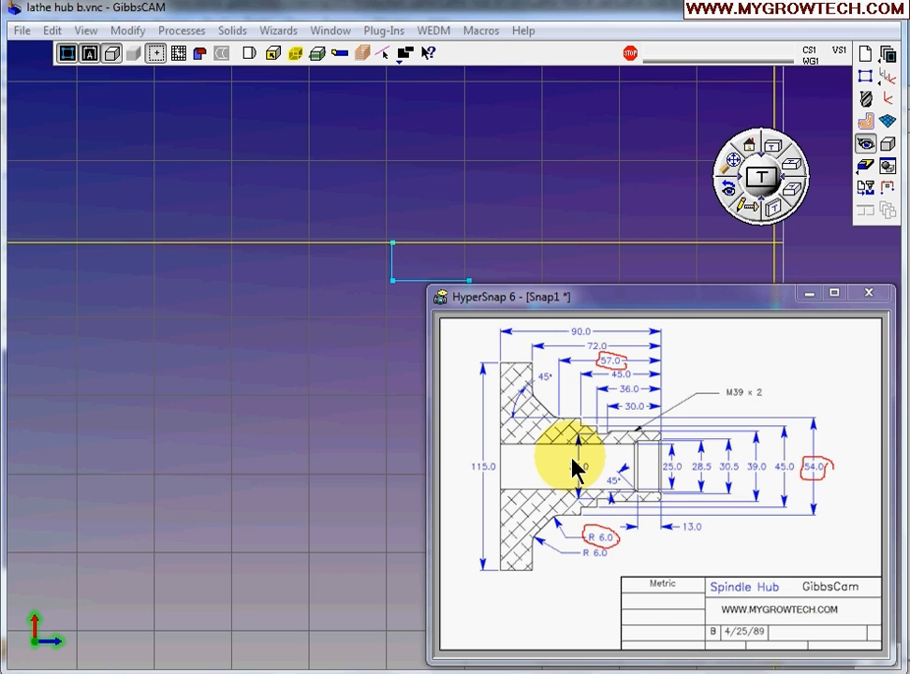
Create an explicit point at Z -57 and diameter 54+12 as the fillet's centre, and close the geometry palette.
left_click(867, 79)
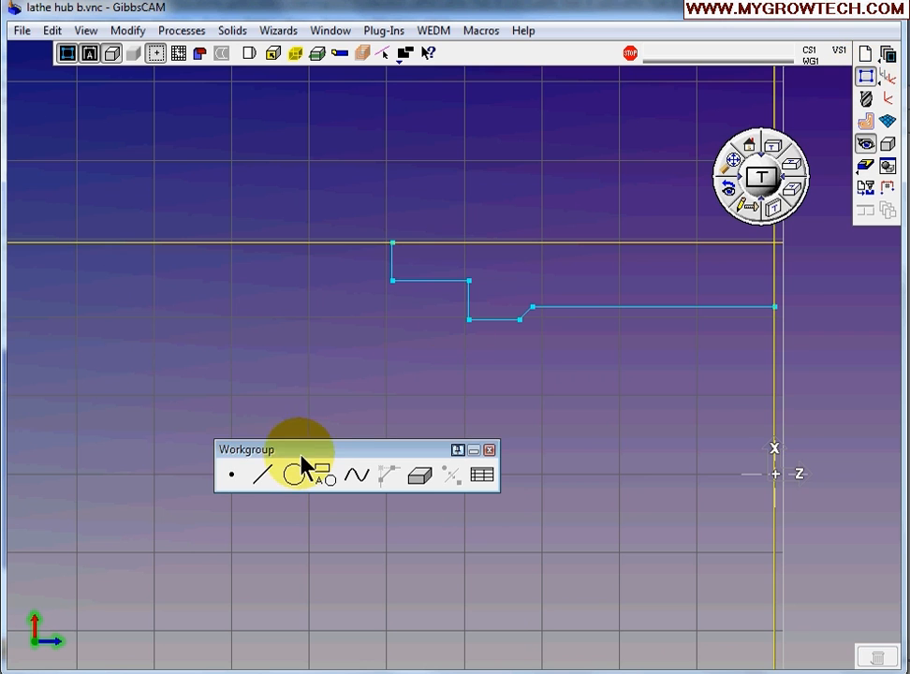
left_click(234, 478)
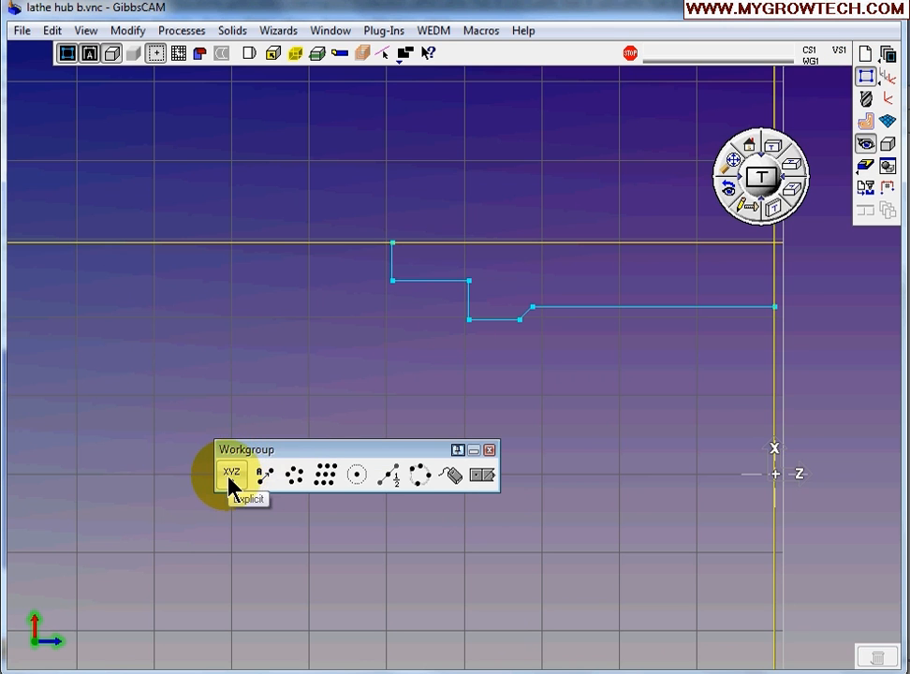
left_click(234, 478)
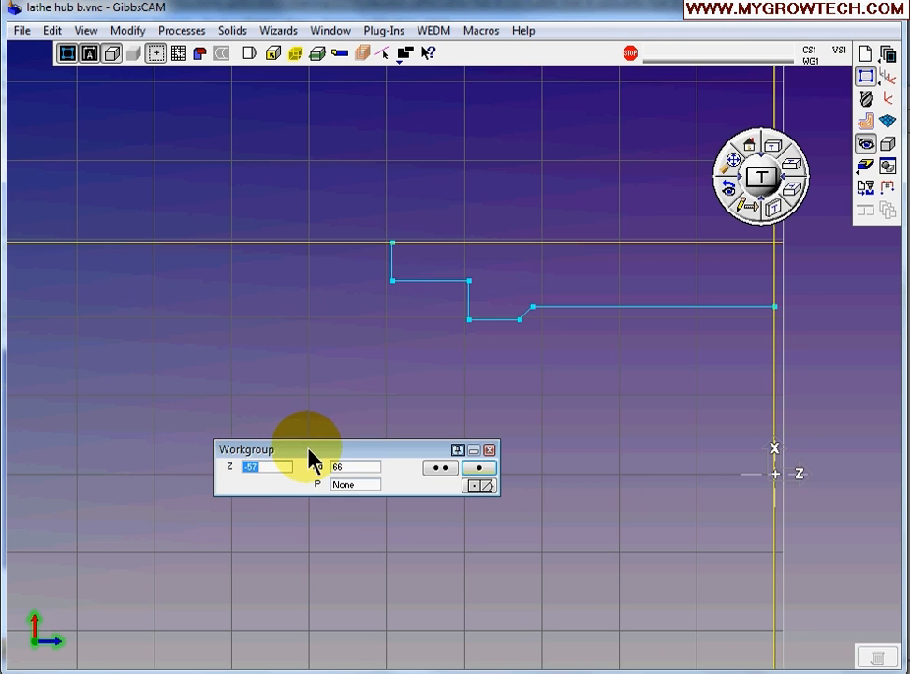
left_click_drag(305, 450, 379, 418)
left_click(350, 425)
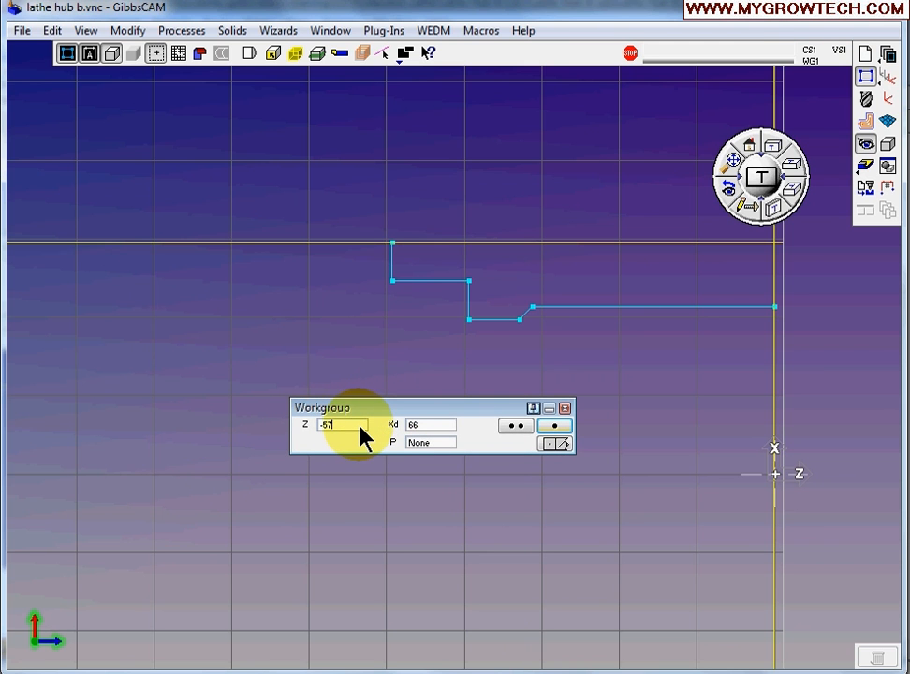
key("Tab")
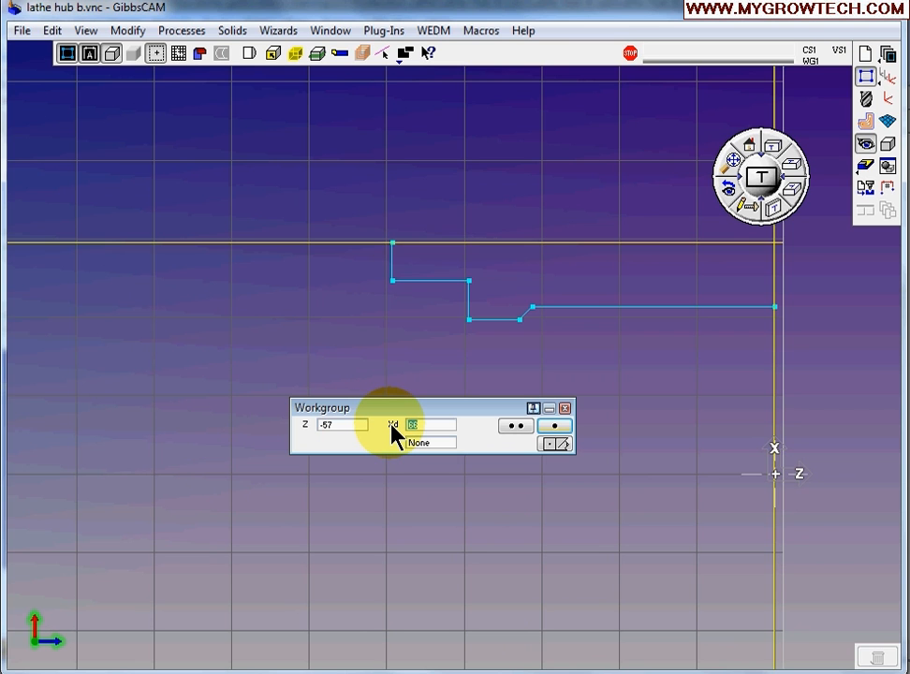
type("54+12")
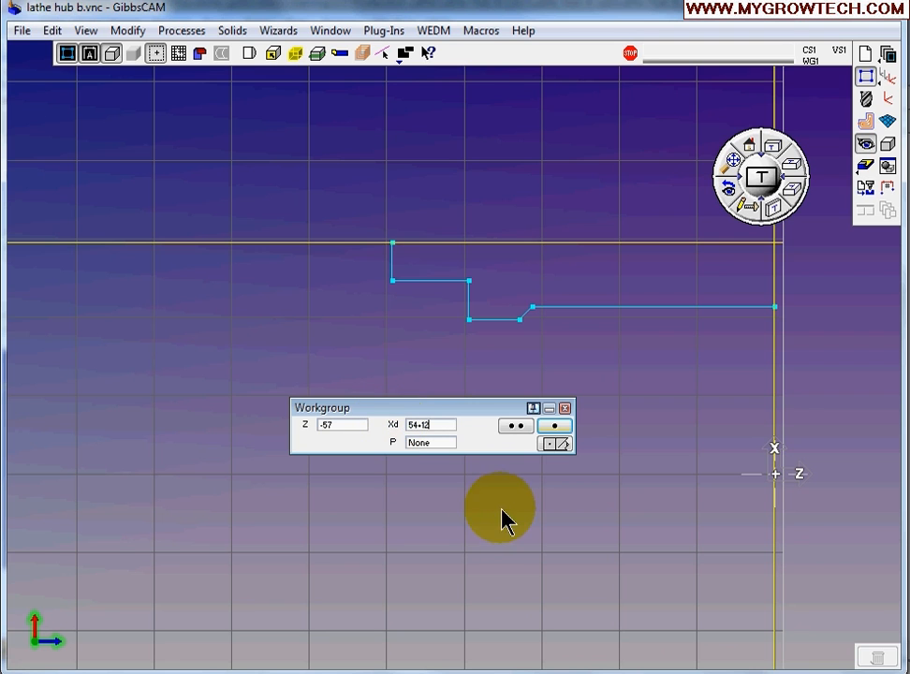
left_click(515, 427)
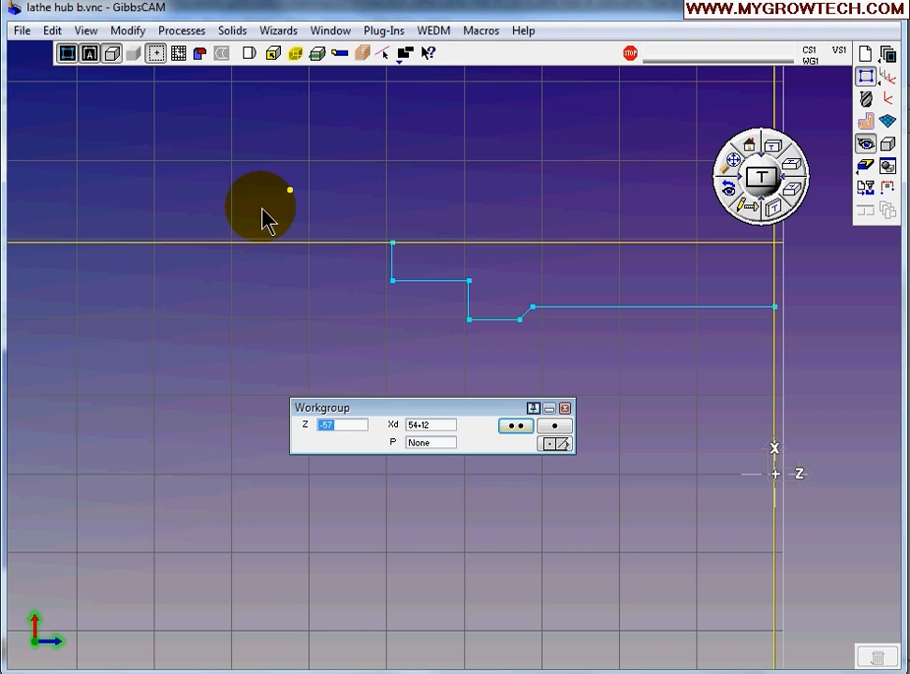
left_click(567, 409)
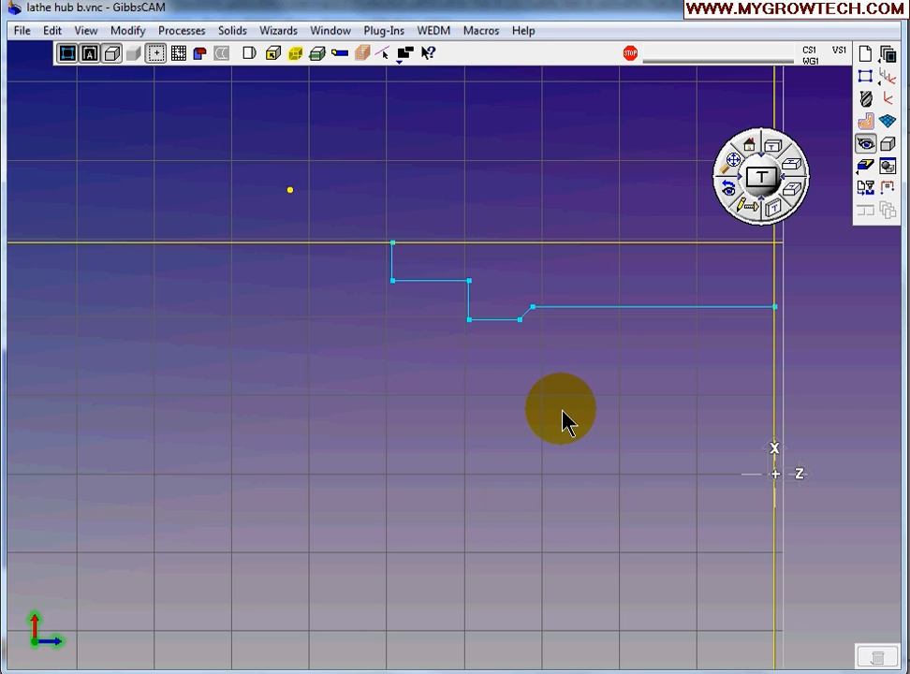
Create a circle of radius 6 centred on the new point above the 54 mm diameter line, and close the geometry palette.
middle_click_drag(466, 475, 482, 555)
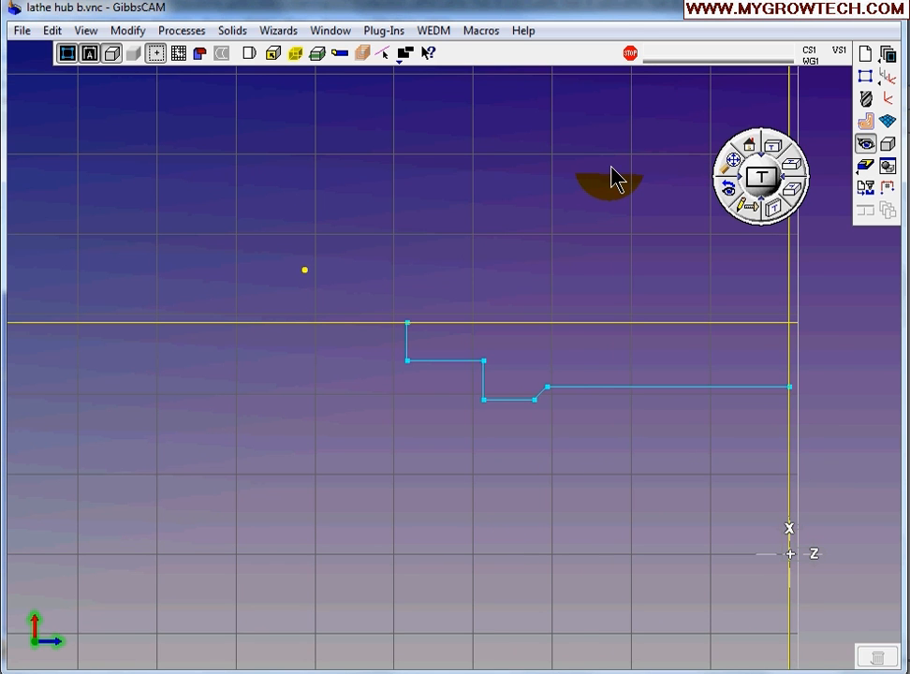
left_click(864, 80)
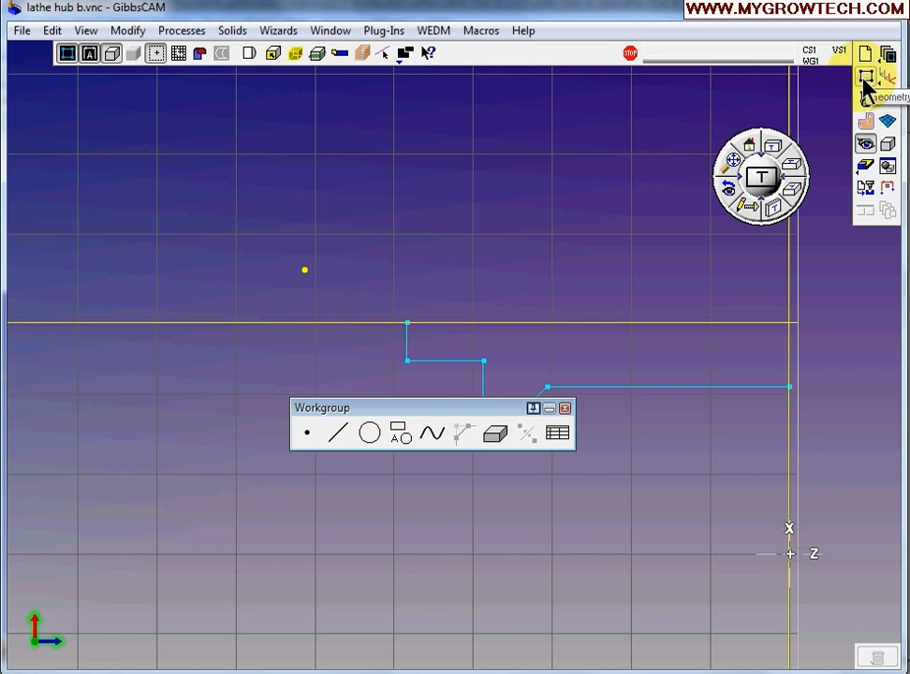
left_click(370, 432)
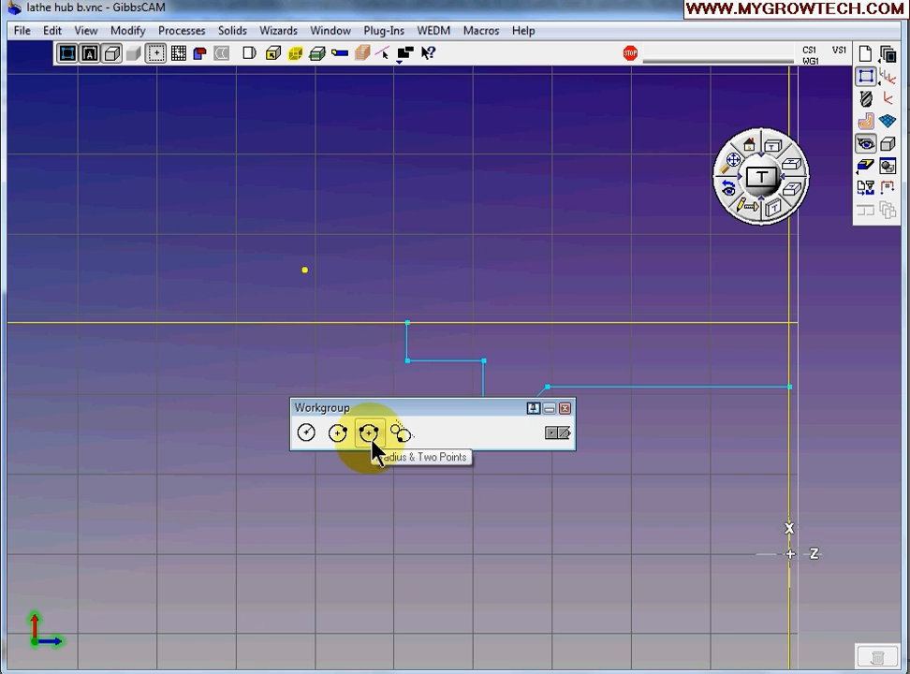
left_click(306, 434)
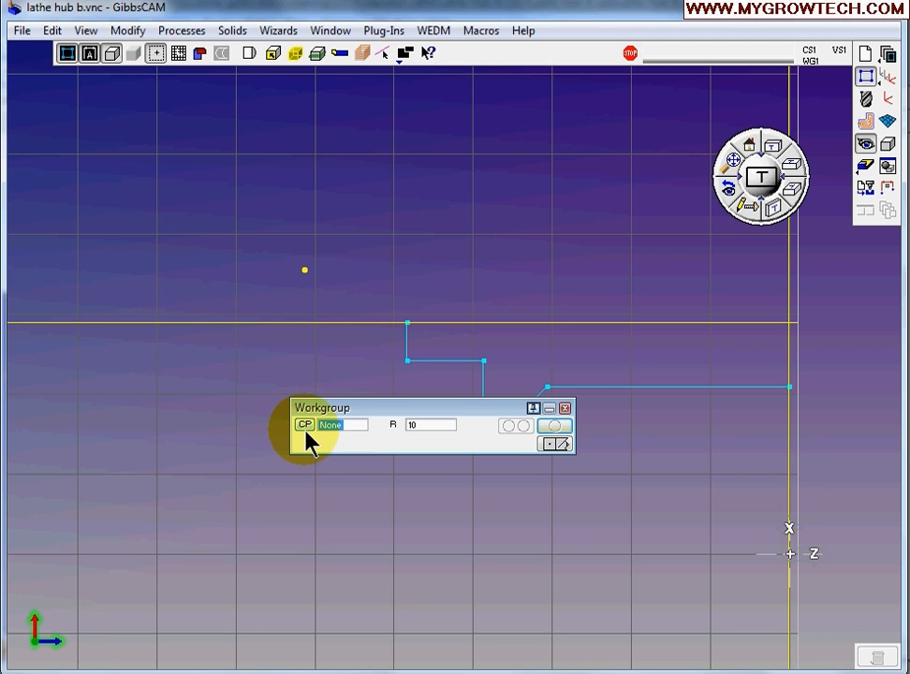
left_click(304, 270)
left_click(402, 425)
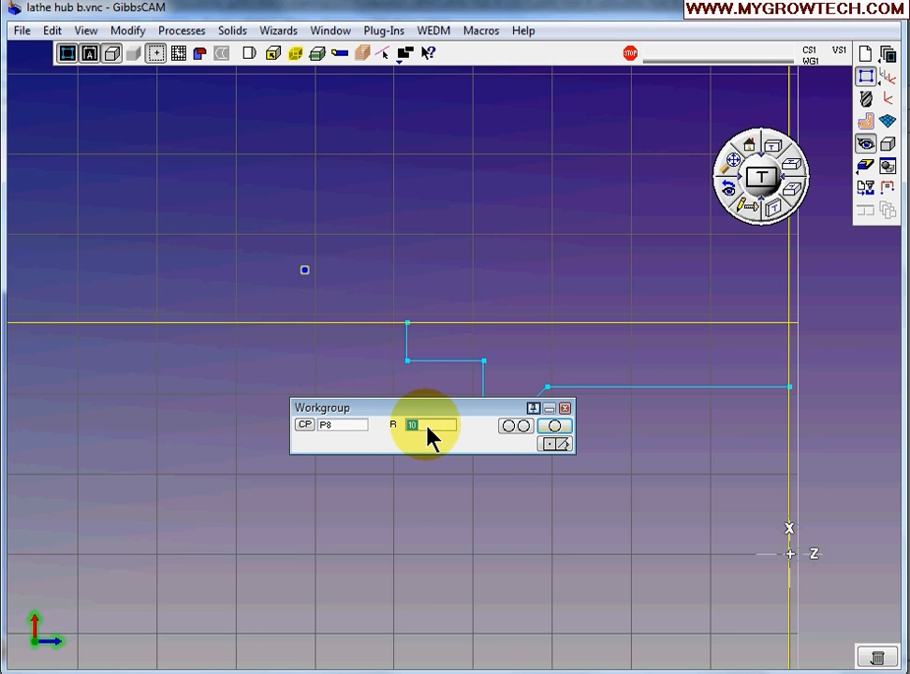
type("6")
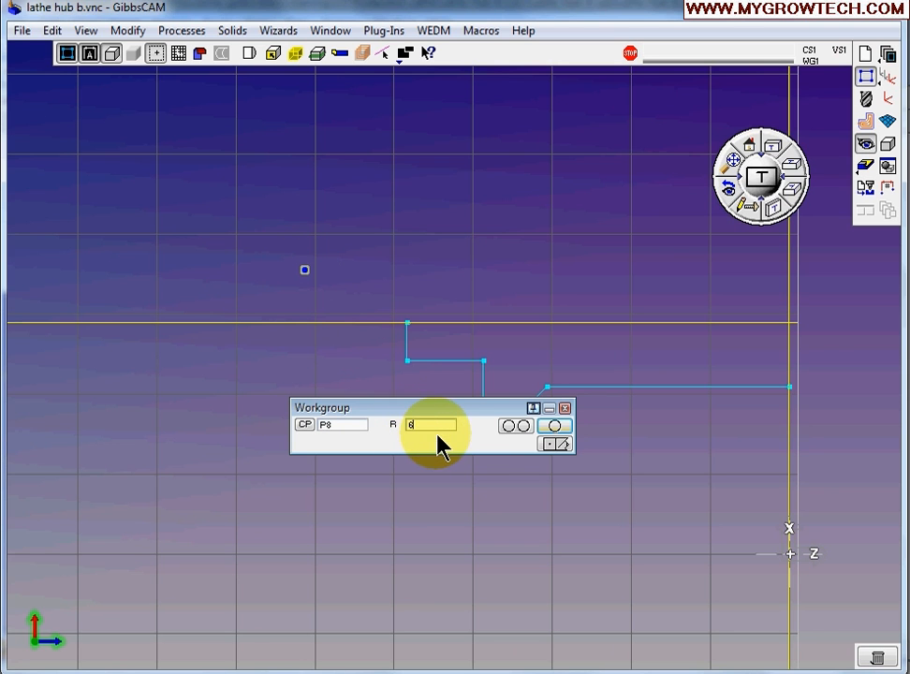
left_click(516, 427)
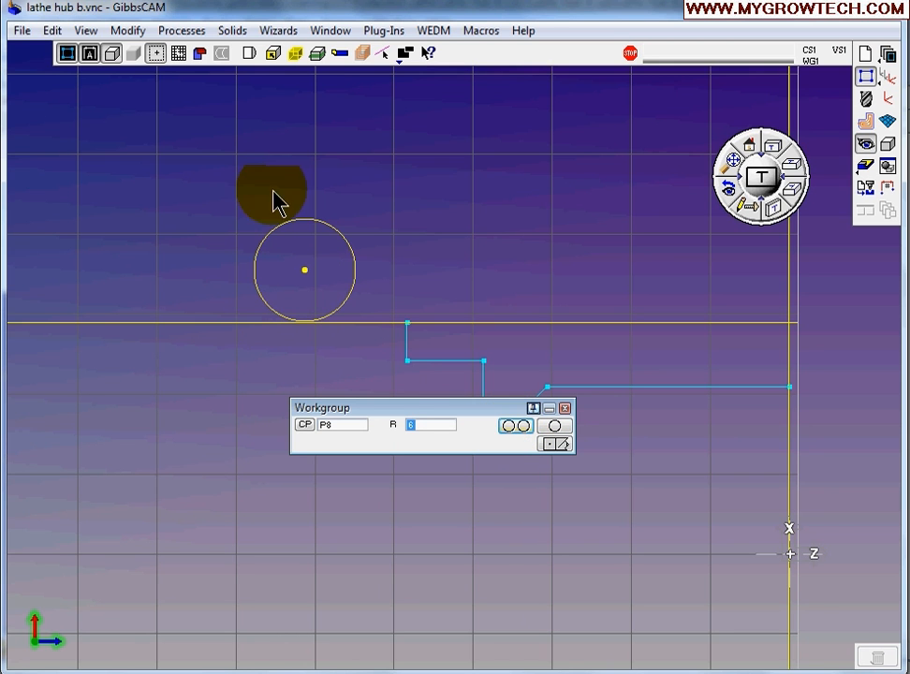
left_click(565, 409)
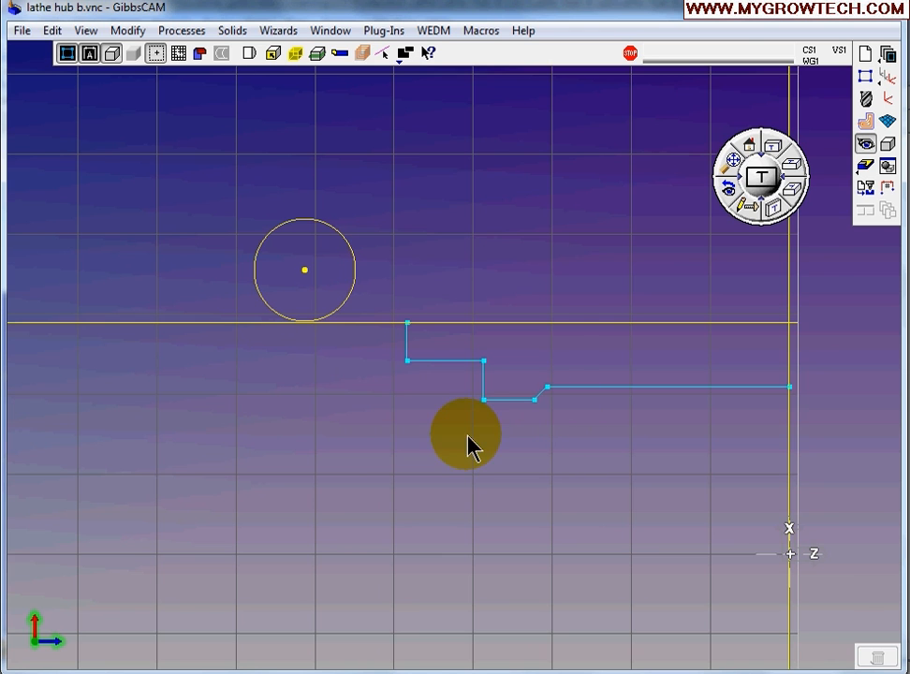
Check the taper angle on the part drawing and generate the candidate lines at 90+45 degrees tangent to the radius 6 circle.
scroll(363, 321, "up", 1)
scroll(362, 316, "down", 1)
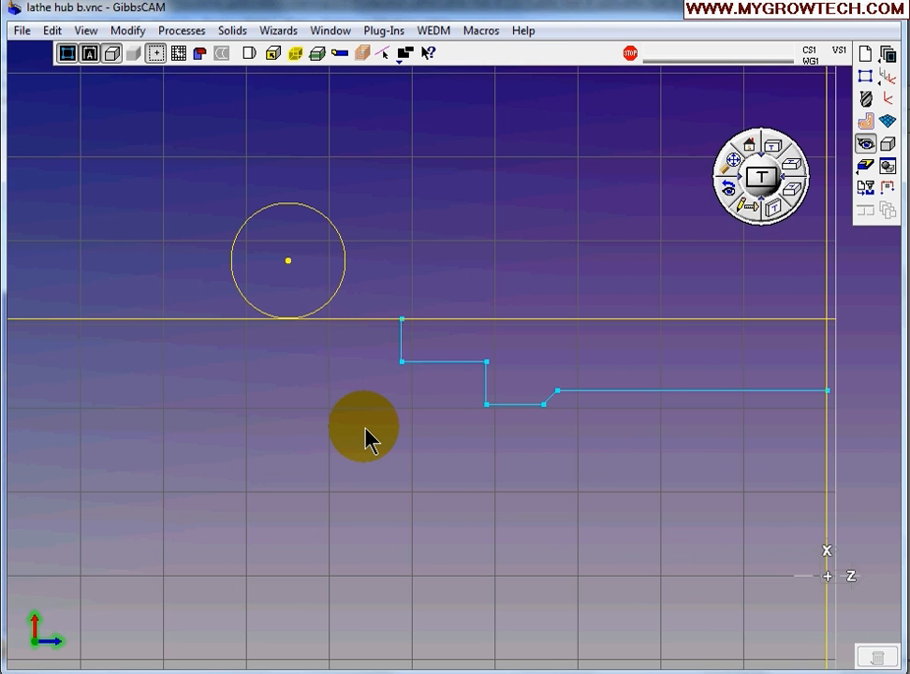
key("alt+Tab")
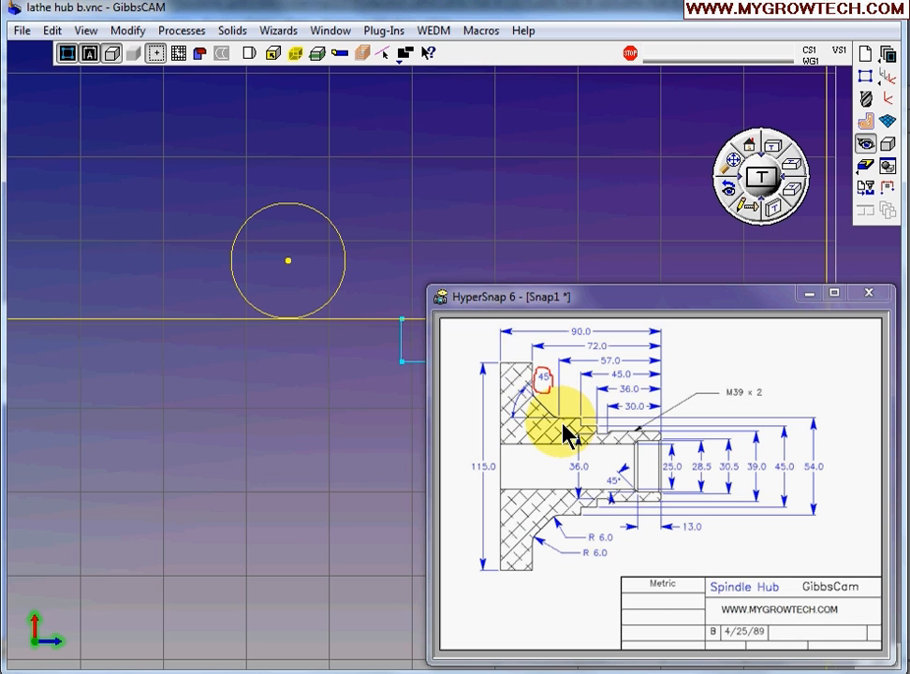
left_click(737, 101)
left_click(865, 78)
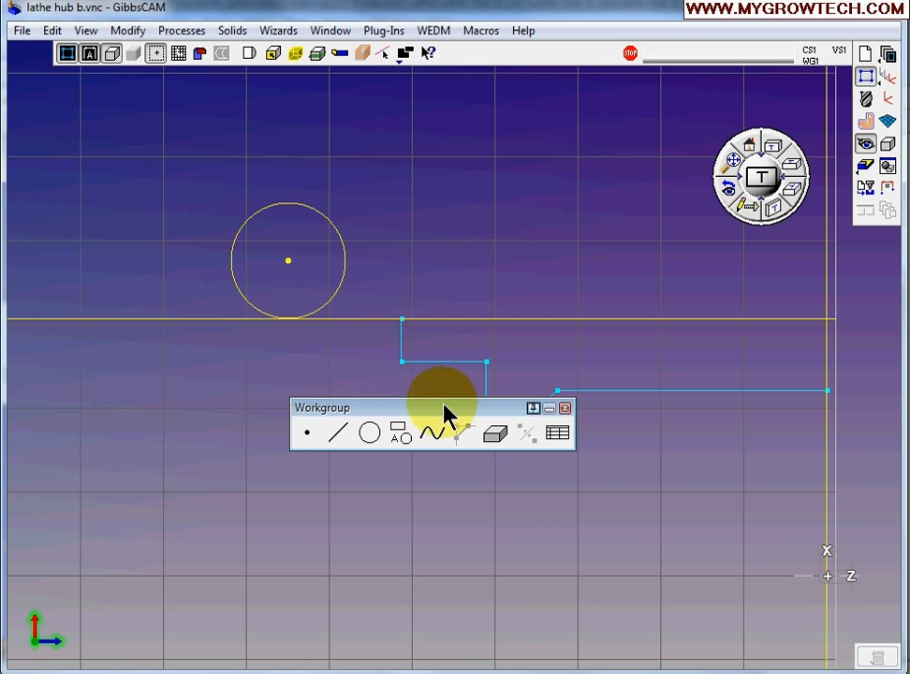
left_click_drag(441, 407, 554, 132)
left_click(451, 159)
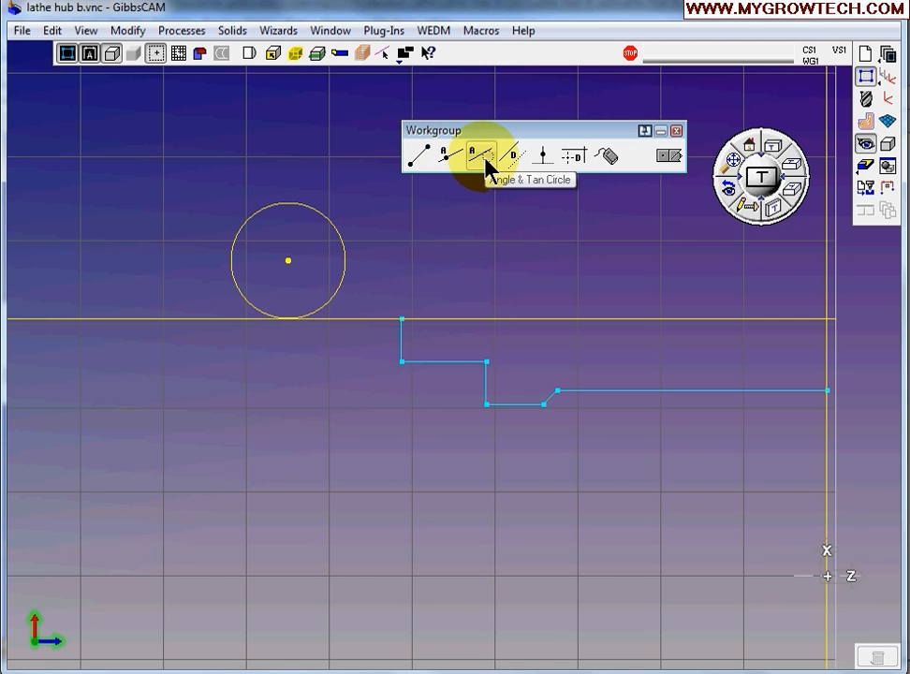
left_click(483, 155)
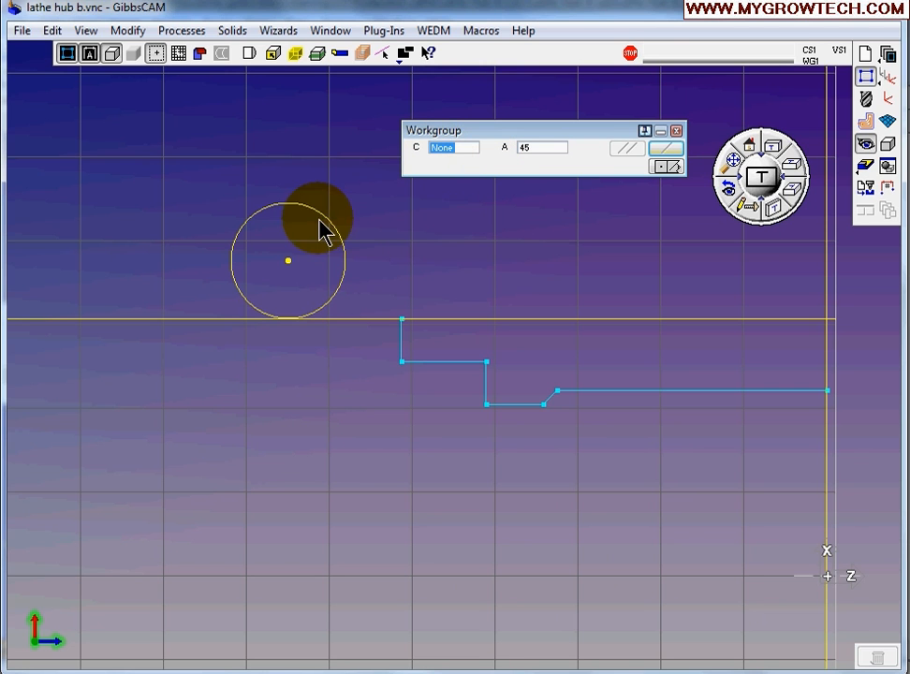
left_click(247, 223)
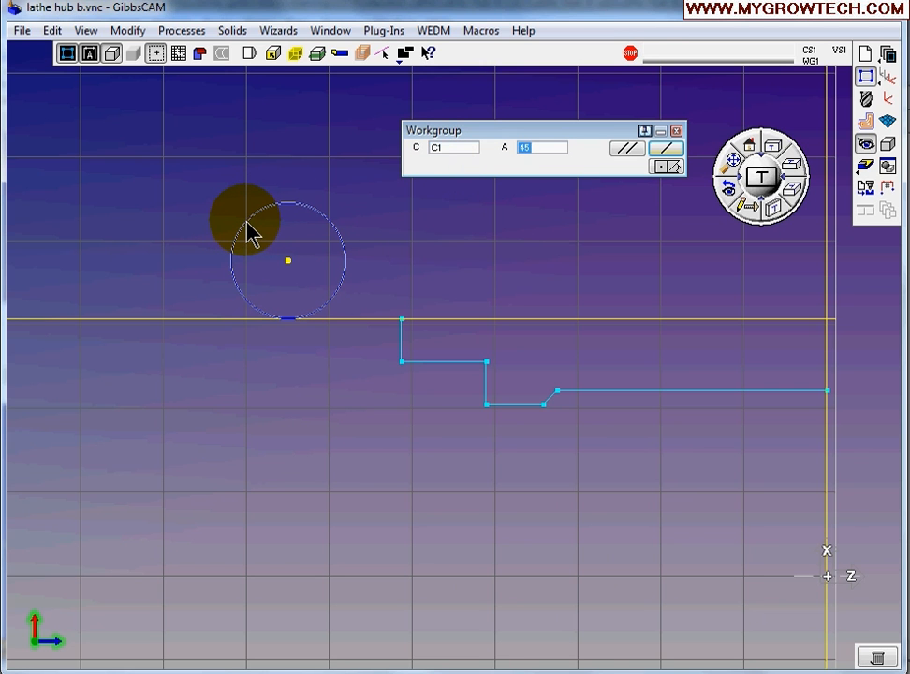
left_click(558, 146)
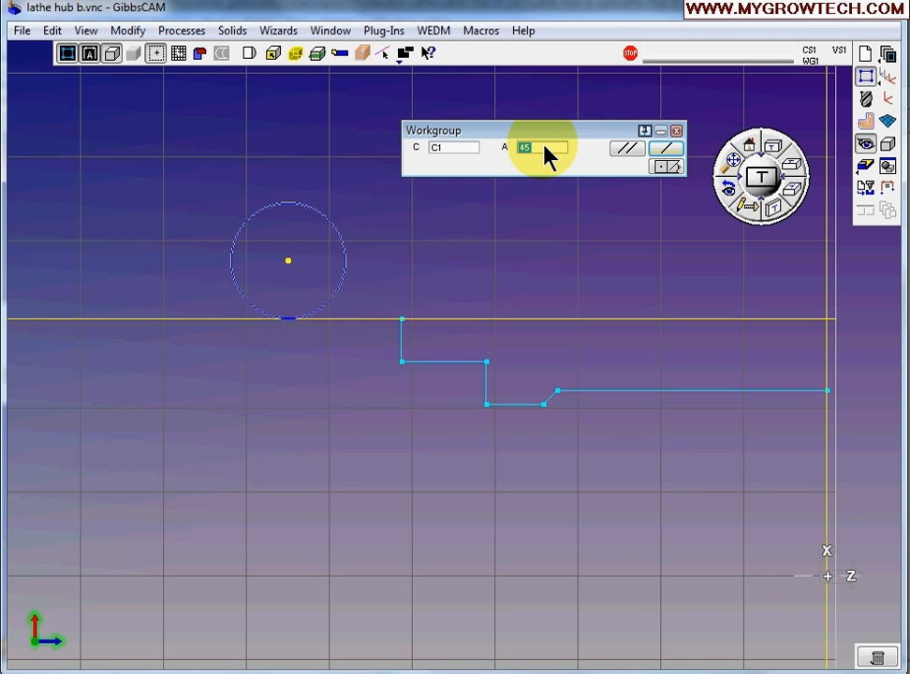
type("90+")
left_click(630, 148)
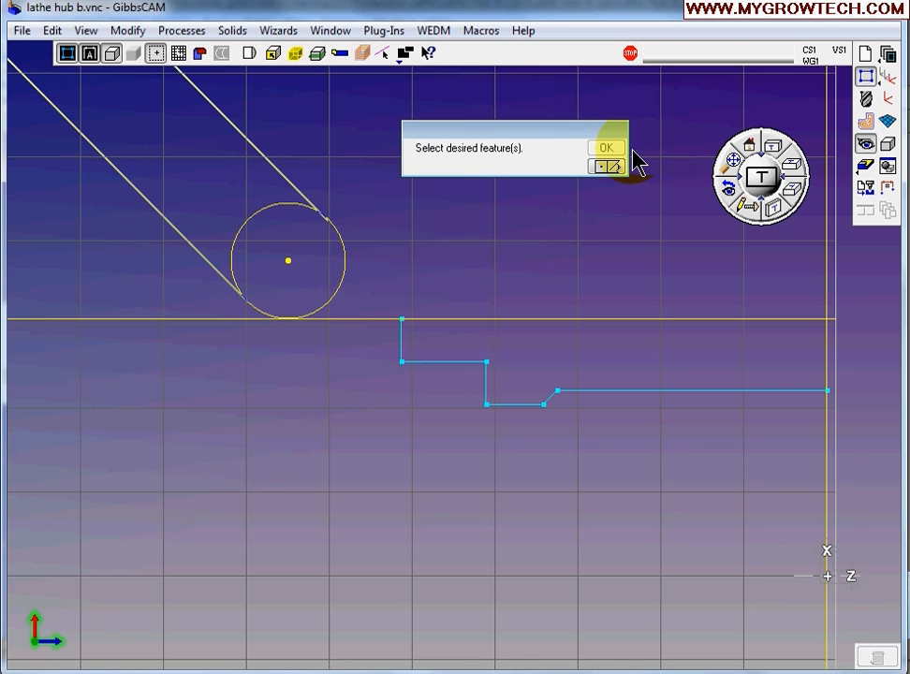
Keep the candidate line tangent to the circle's lower-left side and close the geometry palette.
left_click(402, 336)
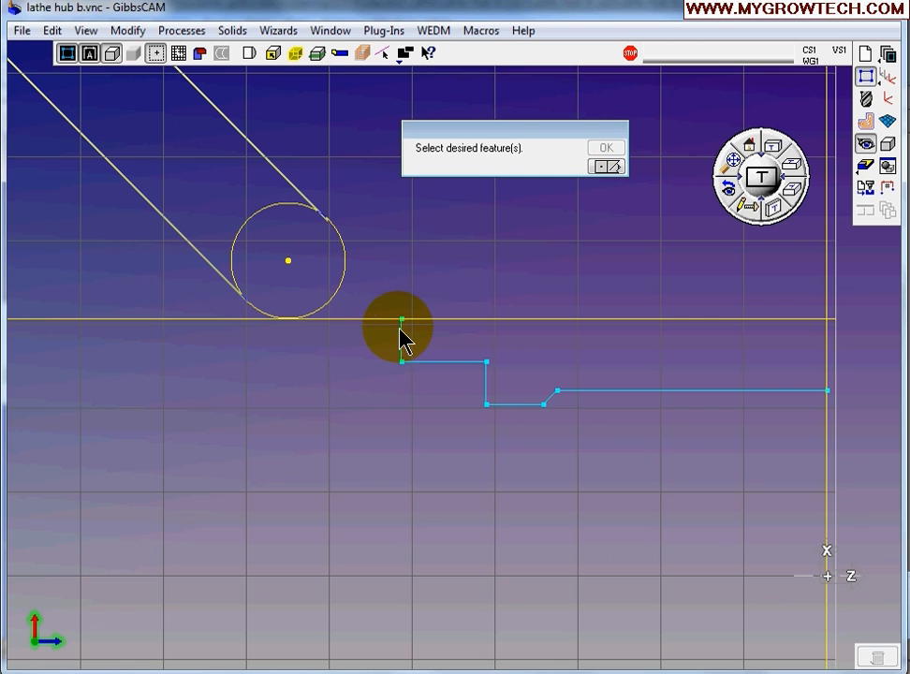
left_click(187, 241)
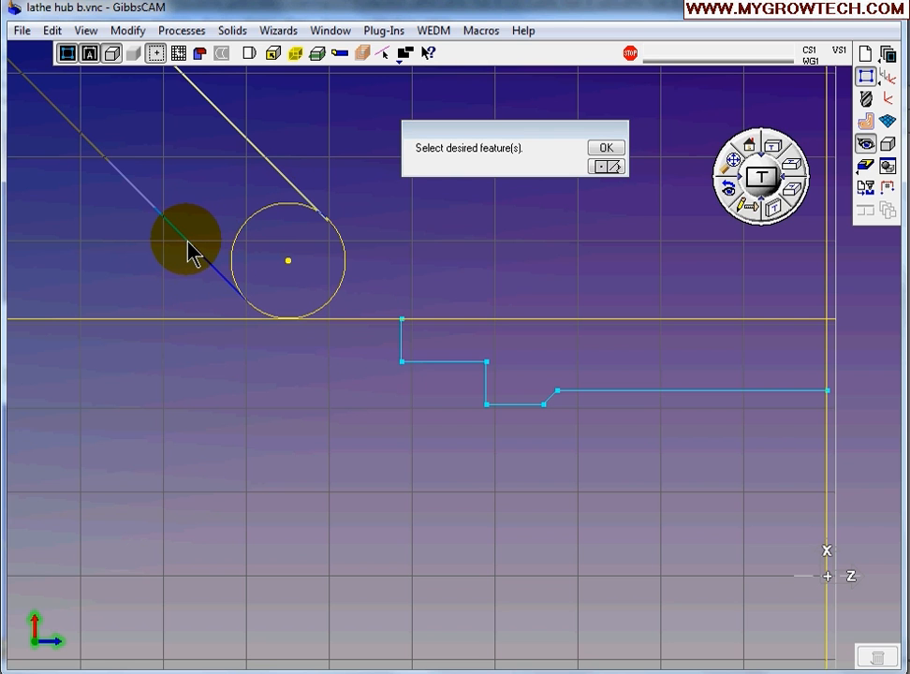
left_click(607, 150)
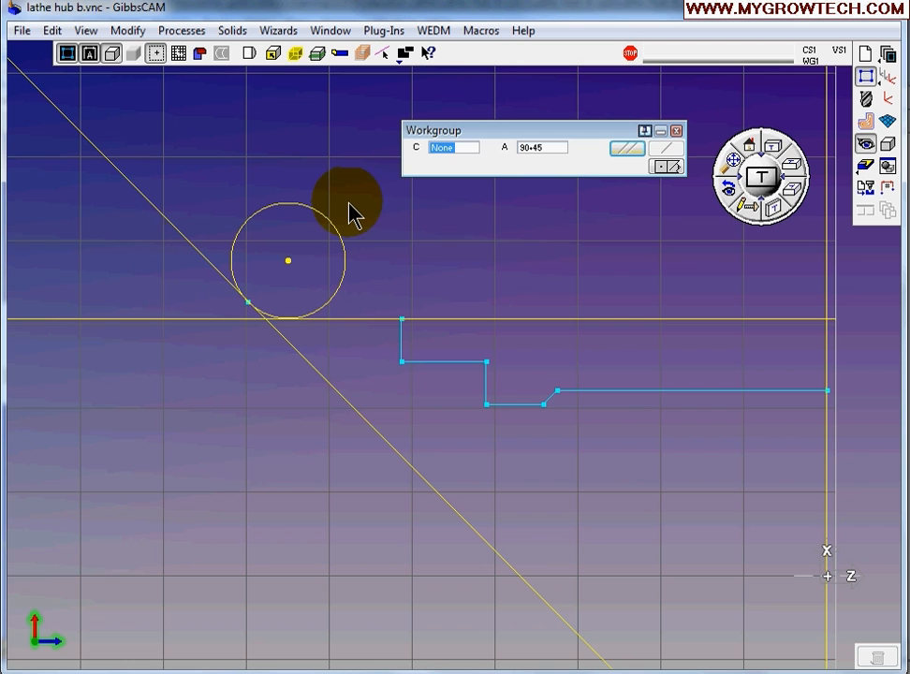
left_click(679, 146)
left_click(622, 187)
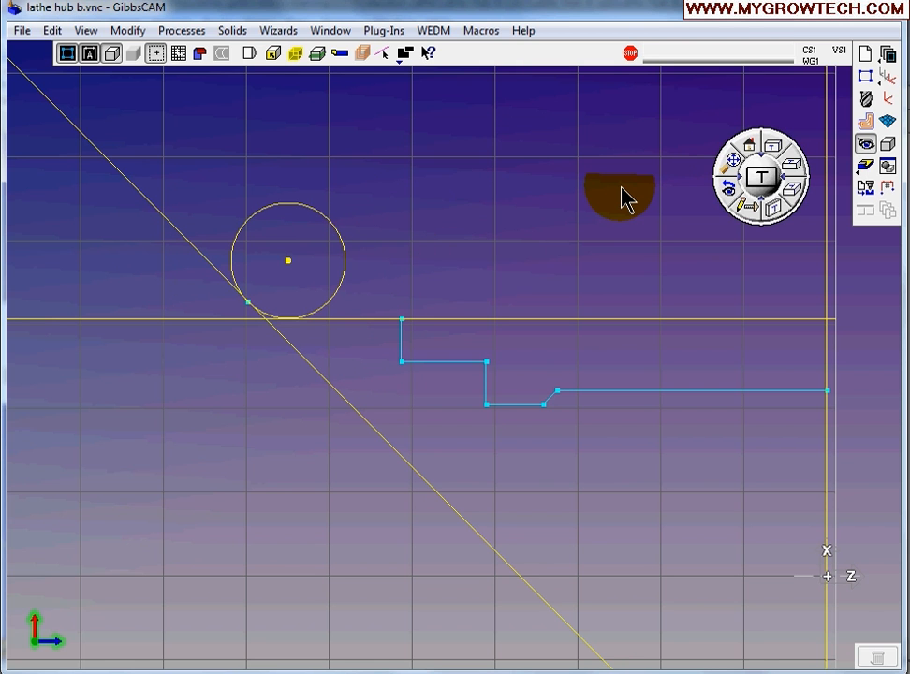